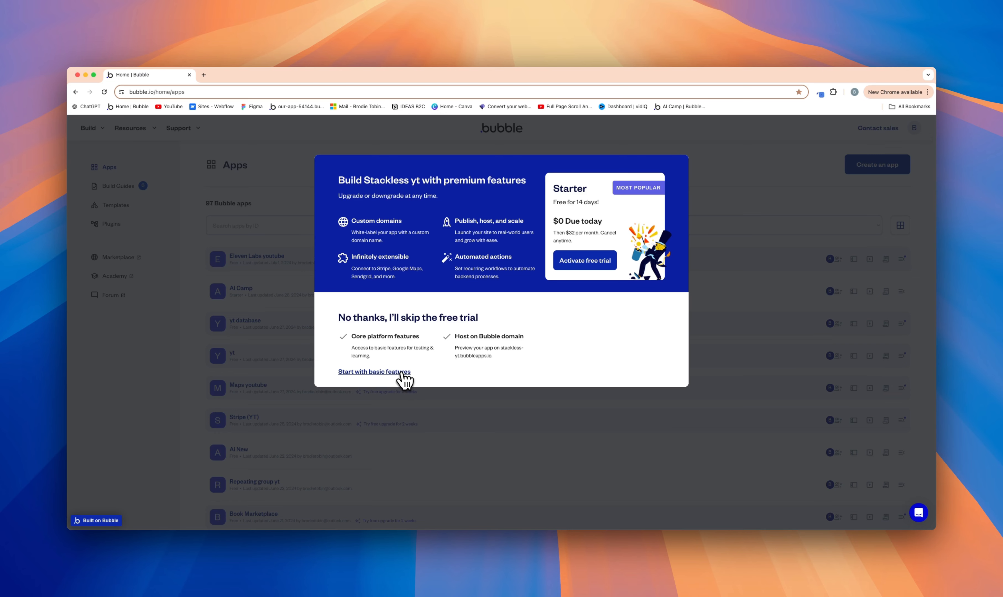
Step: Start the new app with basic features and keep its default favicon and application name
left_click(400, 373)
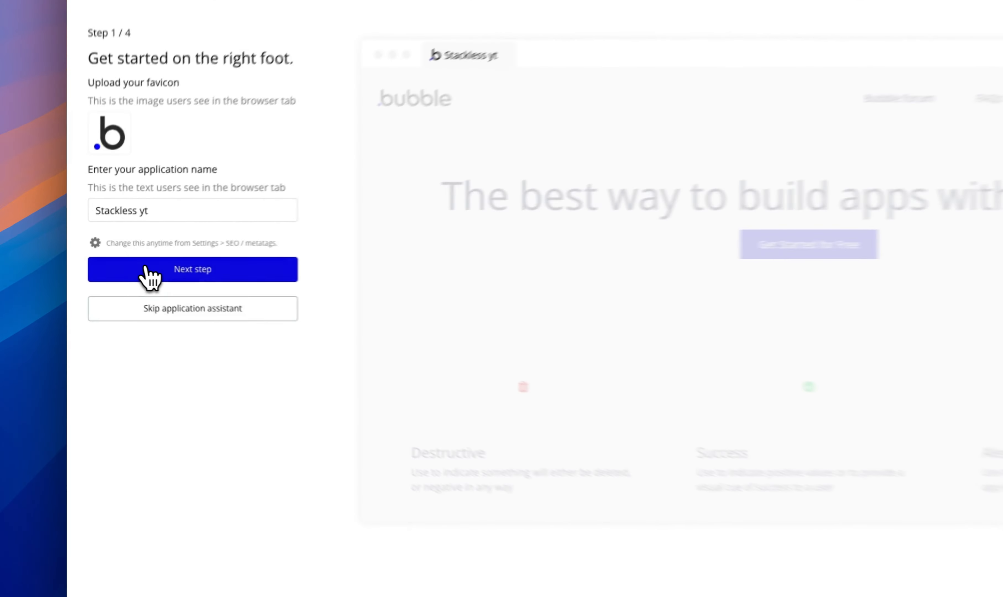
left_click(114, 273)
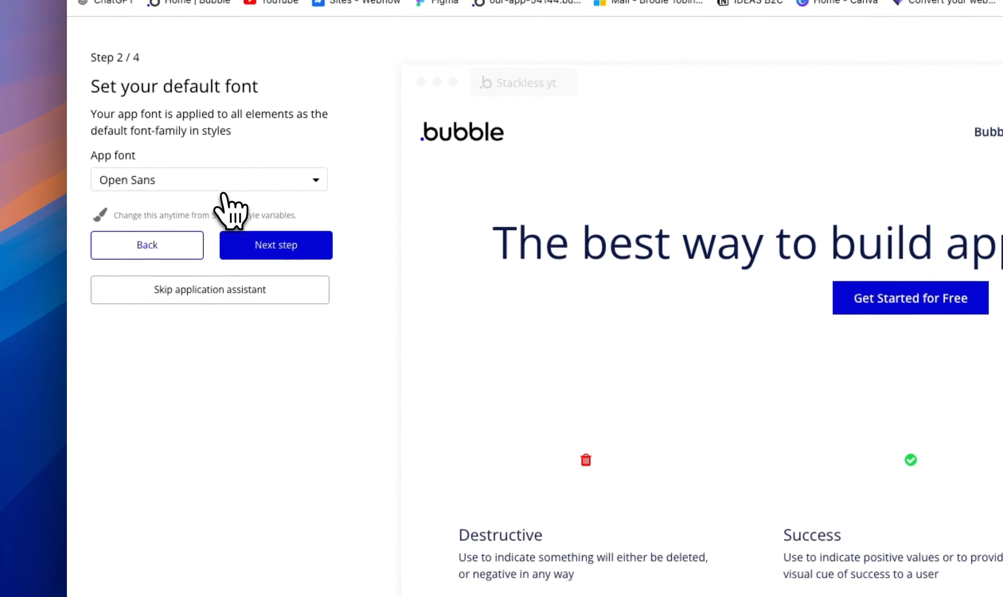
Step: Set the app's default font to Inter and skip the rest of the application assistant
left_click(223, 190)
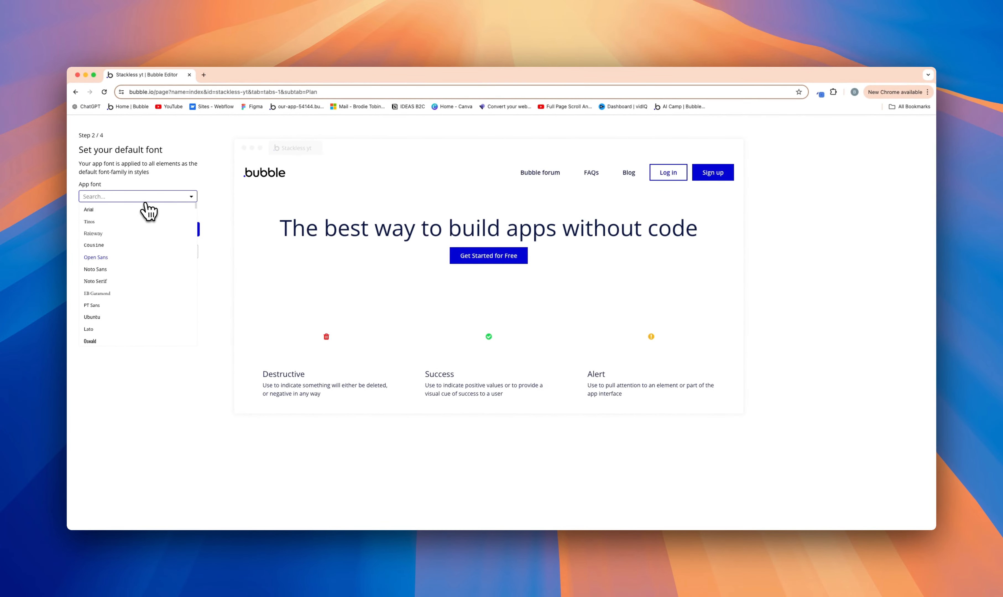
type("inter")
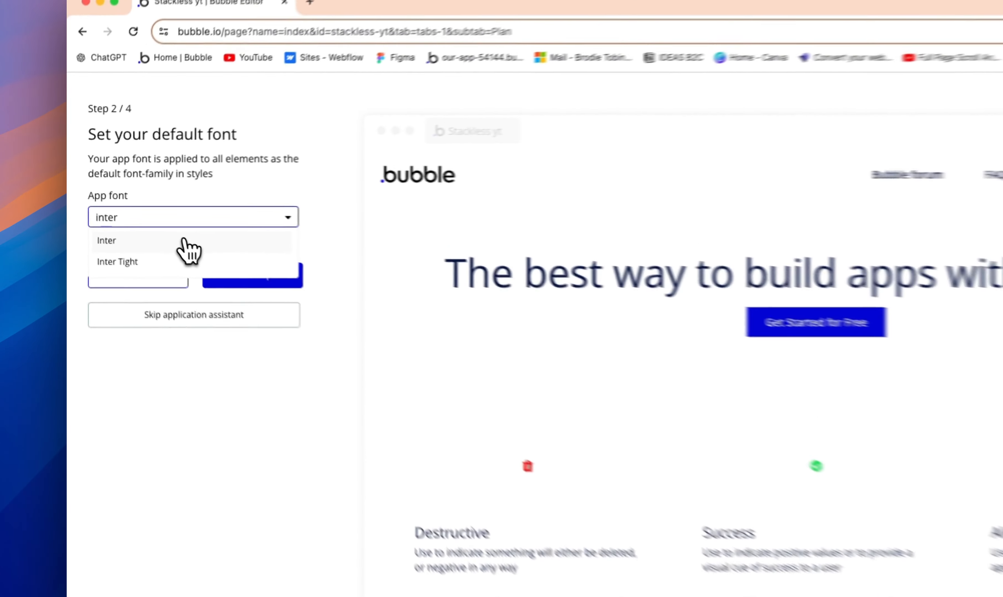
left_click(134, 210)
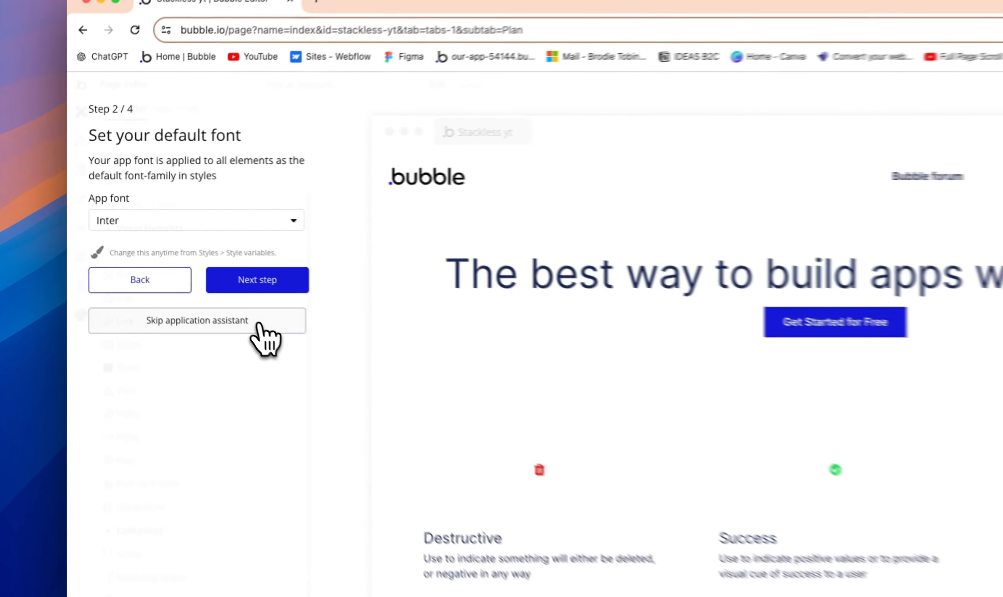
left_click(173, 254)
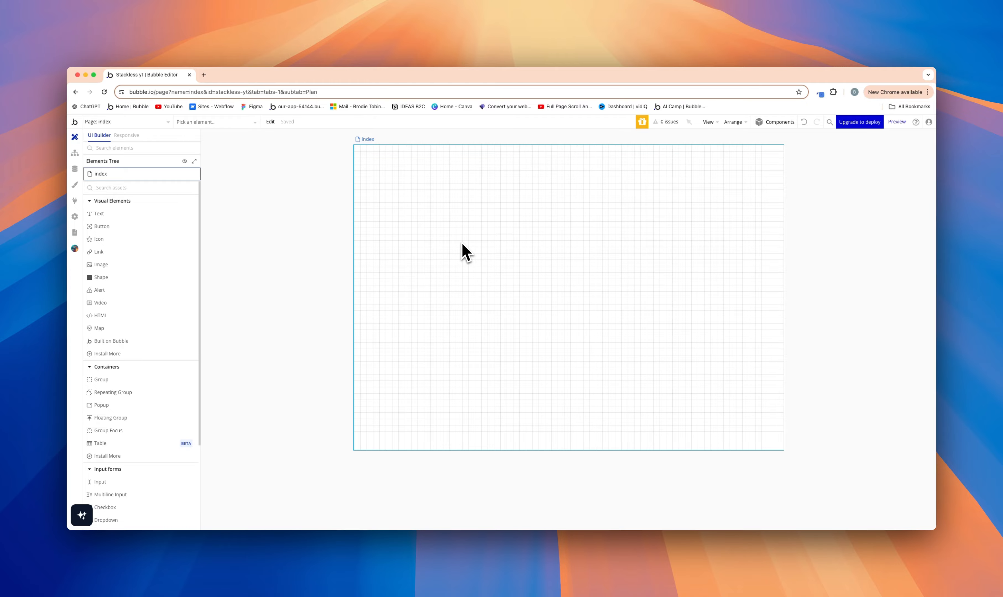
Step: Open the index page's layout properties and review the available container layout options
left_click(462, 243)
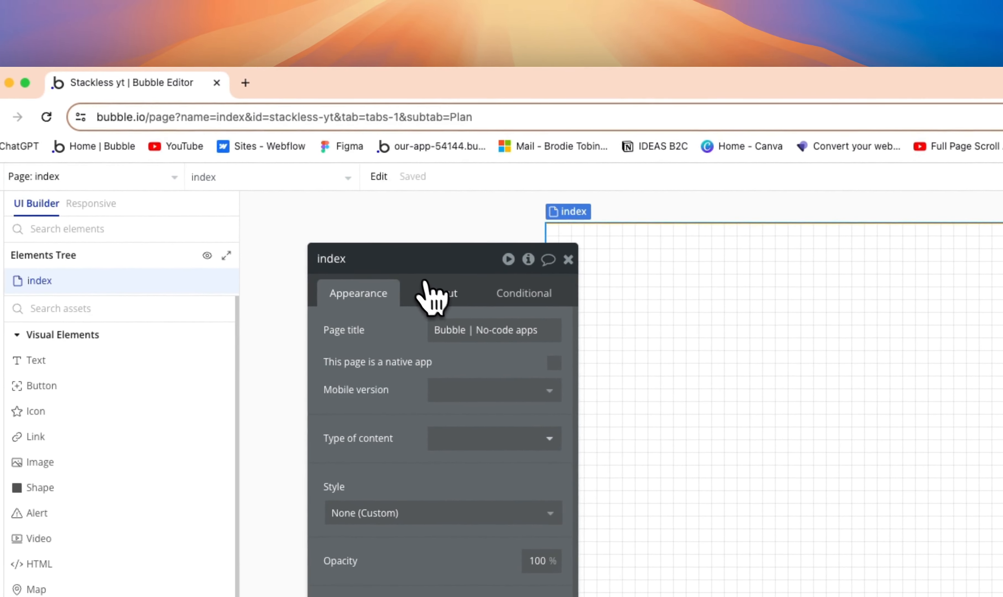
left_click(424, 285)
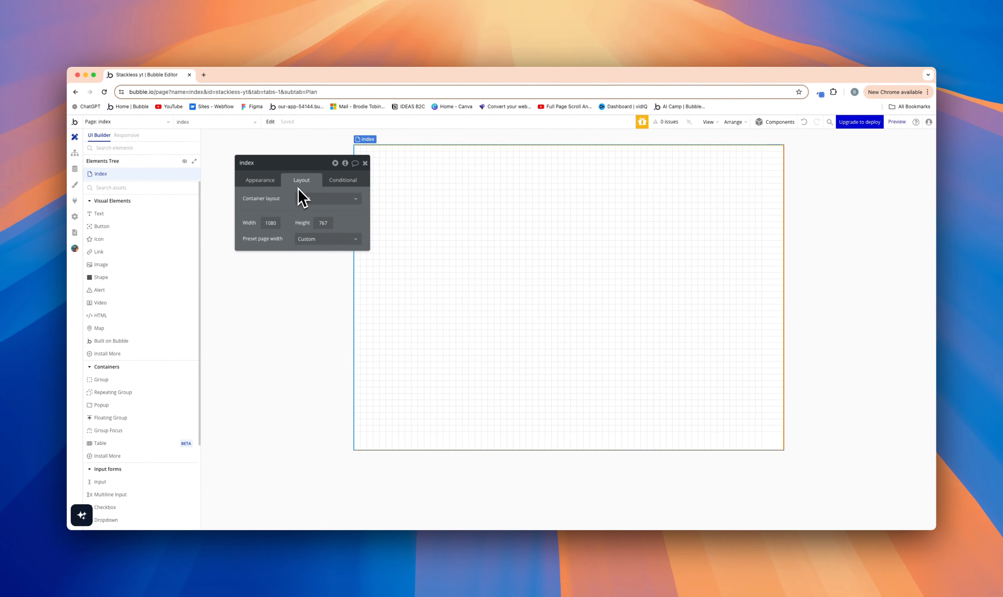
left_click_drag(293, 164, 412, 255)
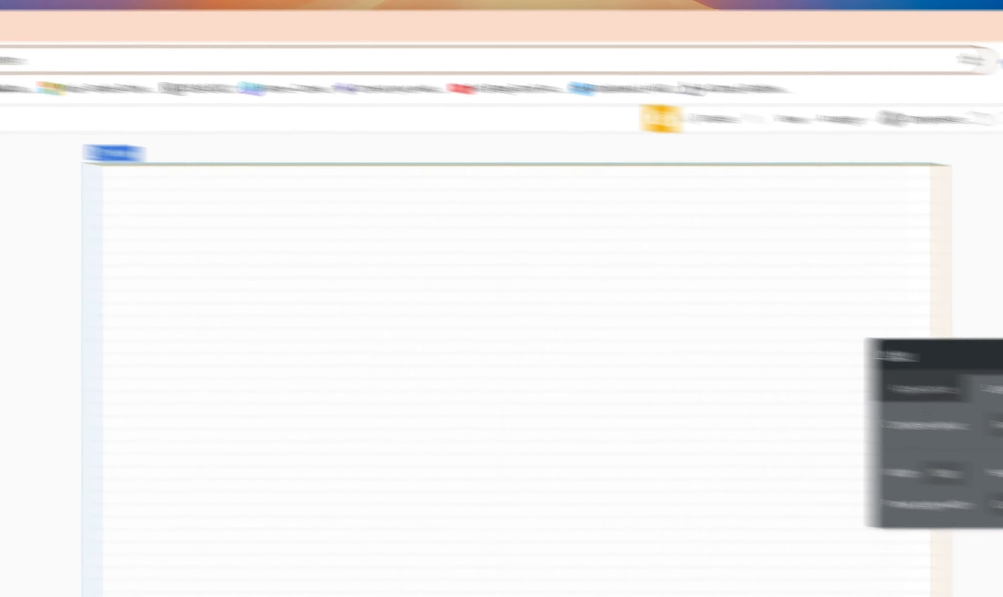
left_click_drag(381, 345, 329, 298)
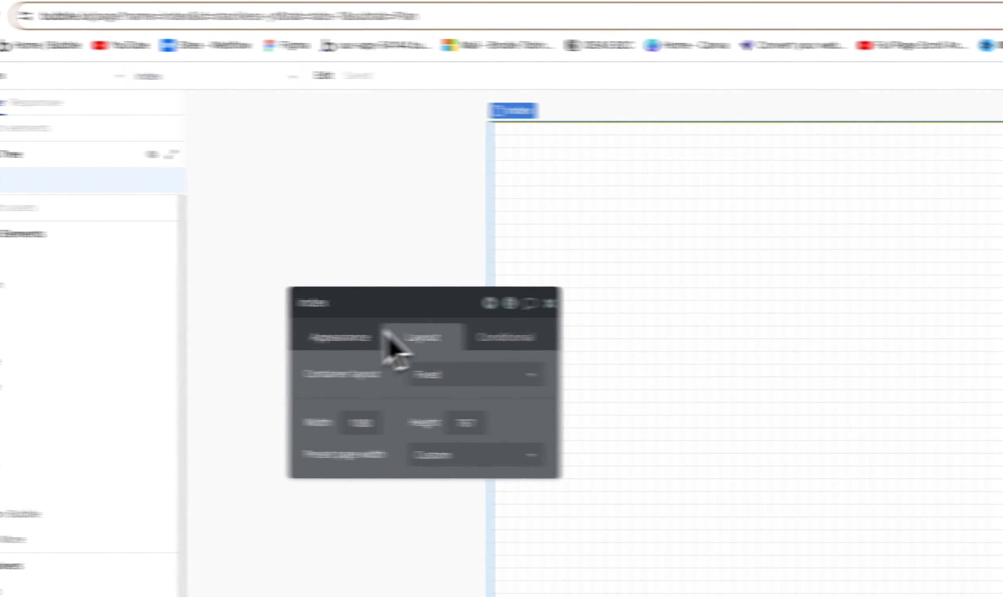
left_click_drag(388, 315, 518, 284)
left_click(525, 310)
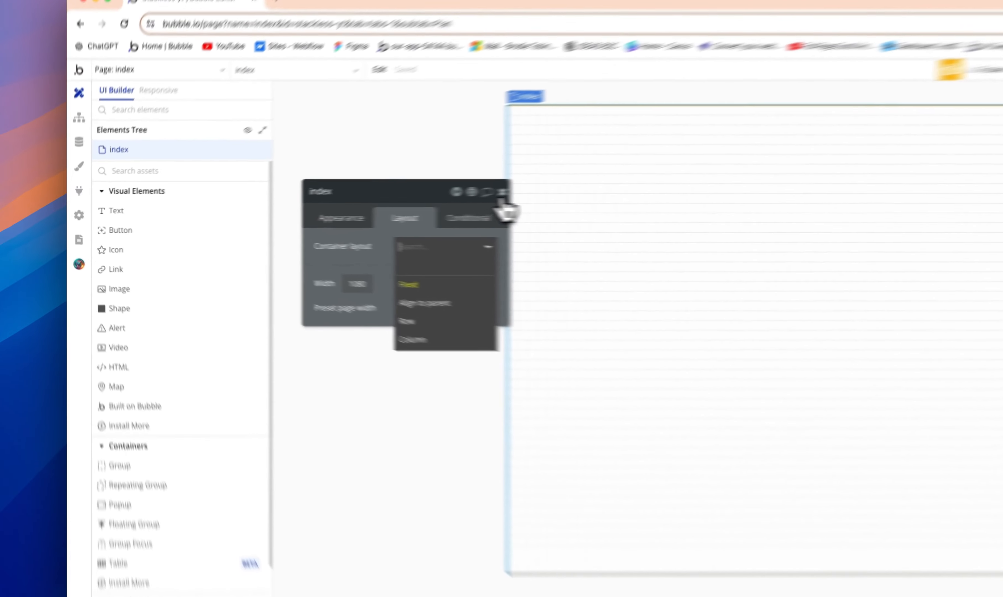
left_click(350, 201)
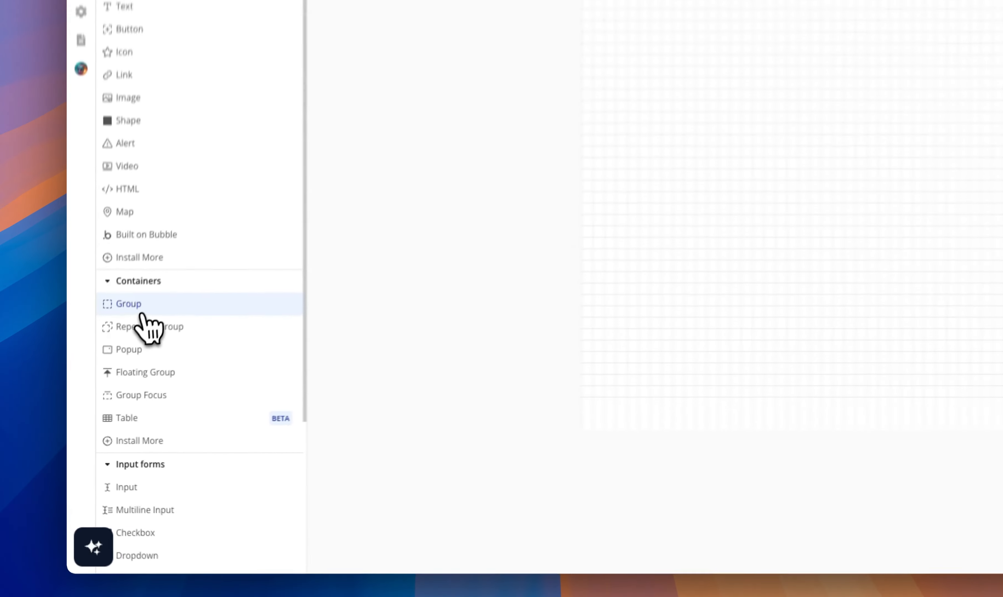
Step: Draw a group about 610 by 348 px on the index page and delete it again
left_click(107, 381)
left_click_drag(442, 221, 587, 286)
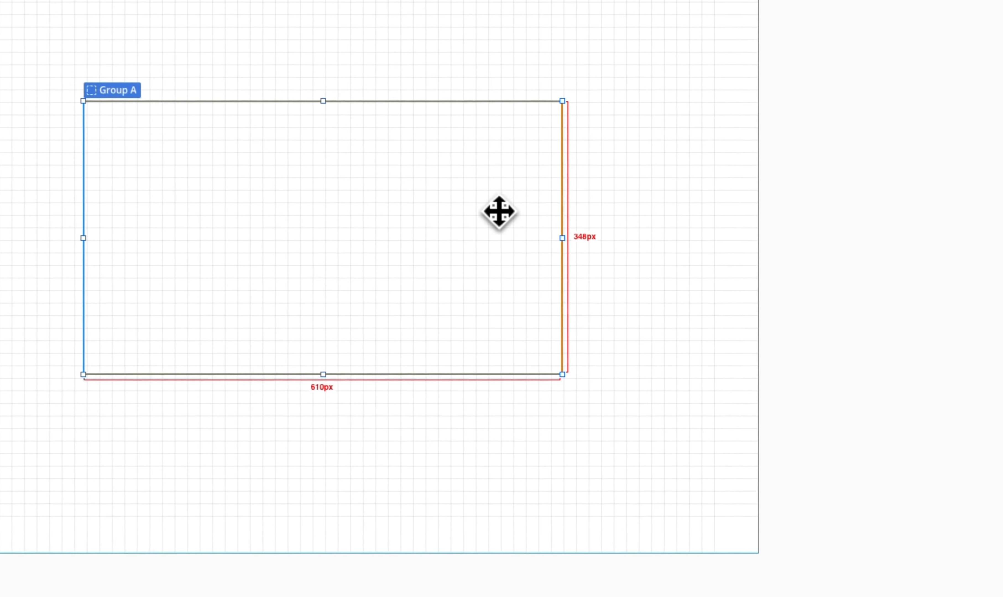
key("Delete")
Step: Set the index page's container layout to Column and its default builder width to 1200
left_click(289, 208)
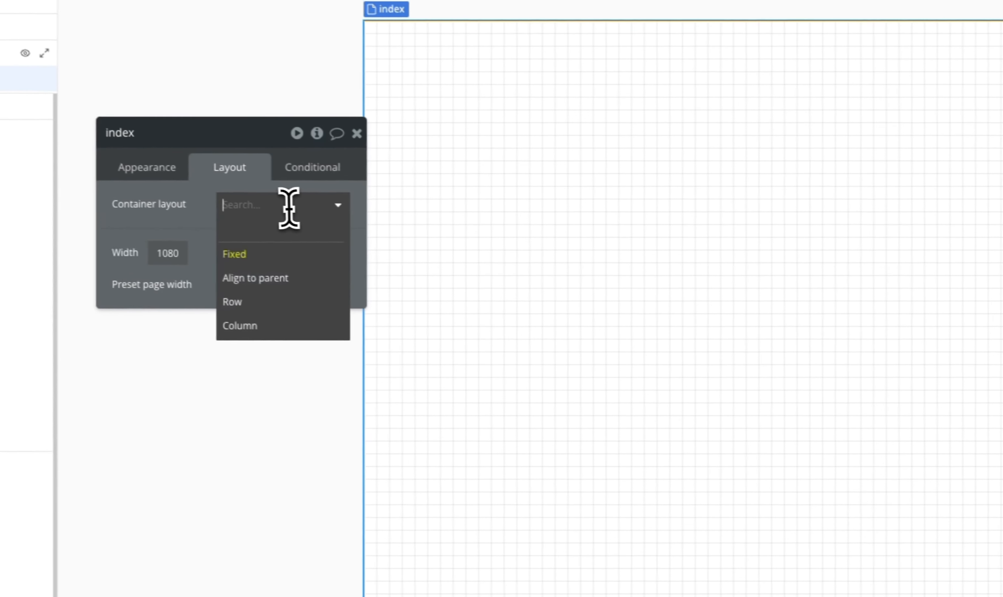
left_click(321, 337)
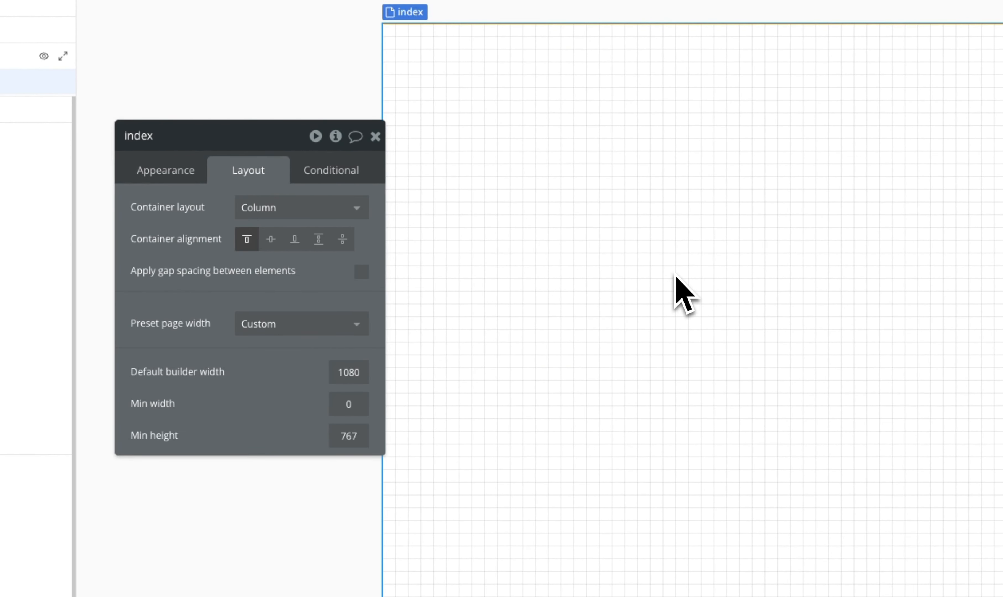
double_click(349, 372)
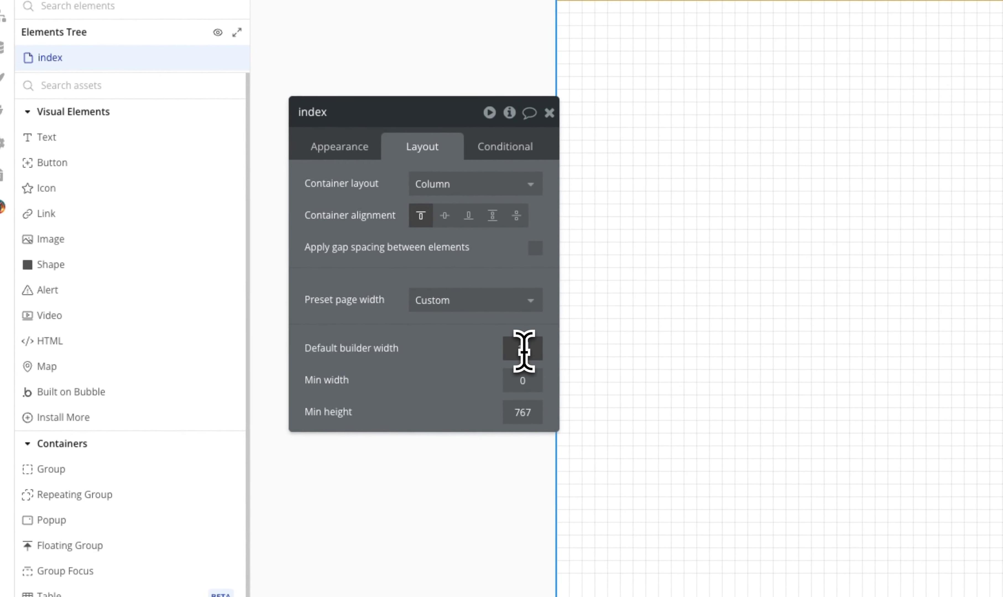
key("Return")
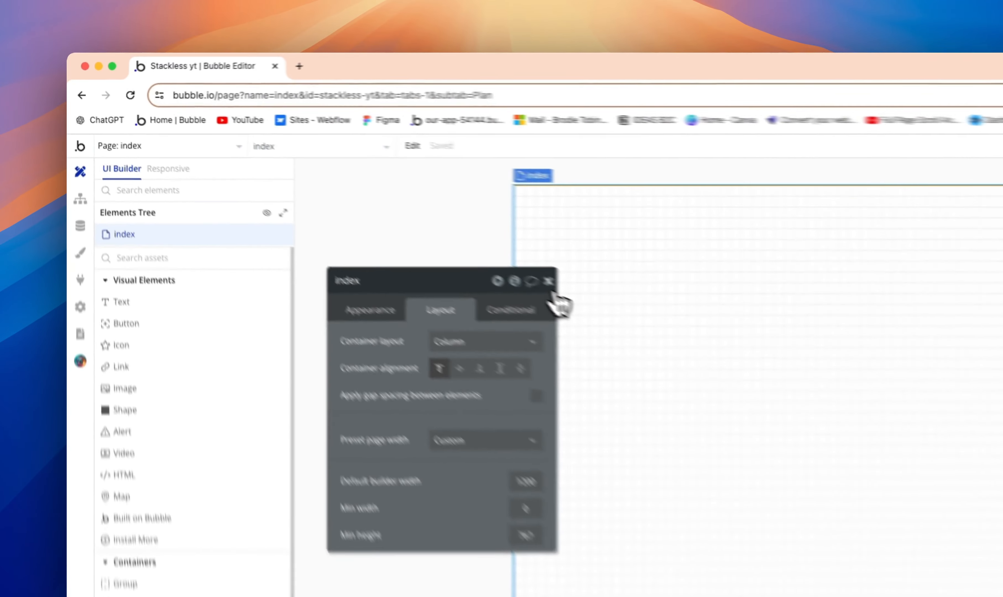
left_click(350, 201)
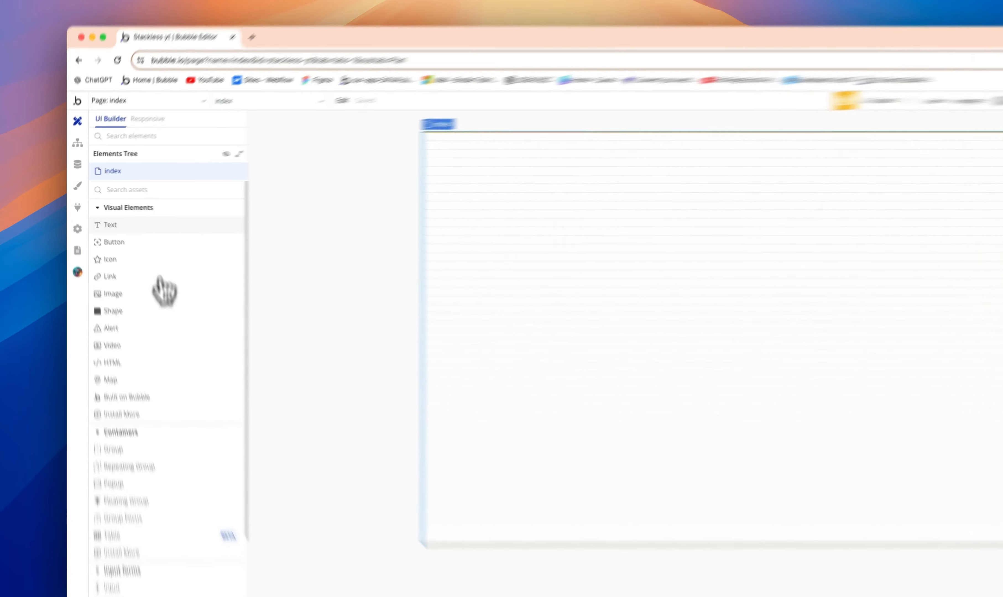
Step: Add a text element to the index page with the placeholder text "hgrhgr8gh8rhg"
left_click(102, 214)
left_click(380, 250)
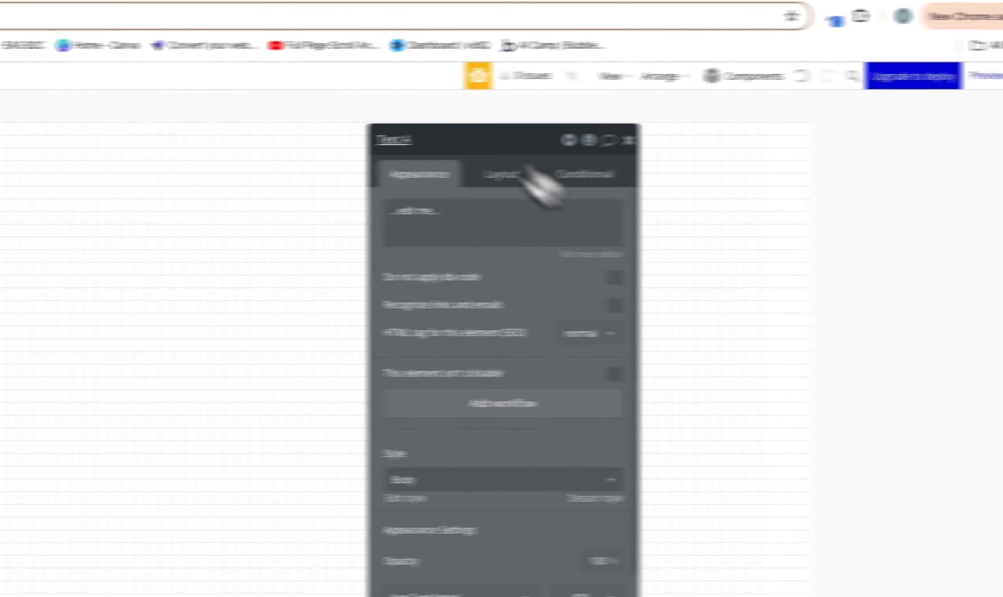
left_click_drag(490, 150, 505, 166)
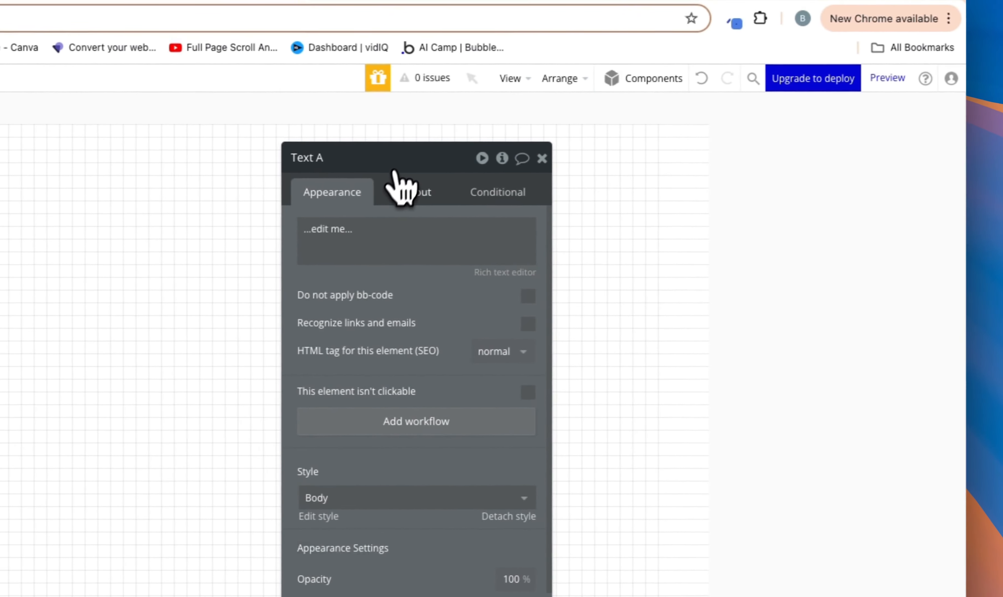
left_click(434, 212)
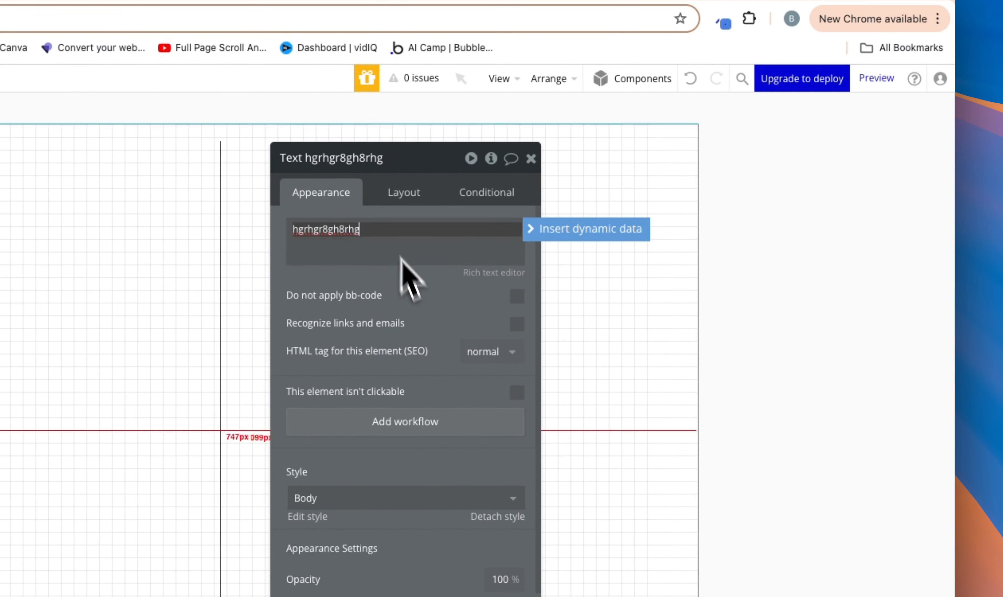
Step: Try the Heading 3 style on the text element and settle on Heading 4
left_click(468, 496)
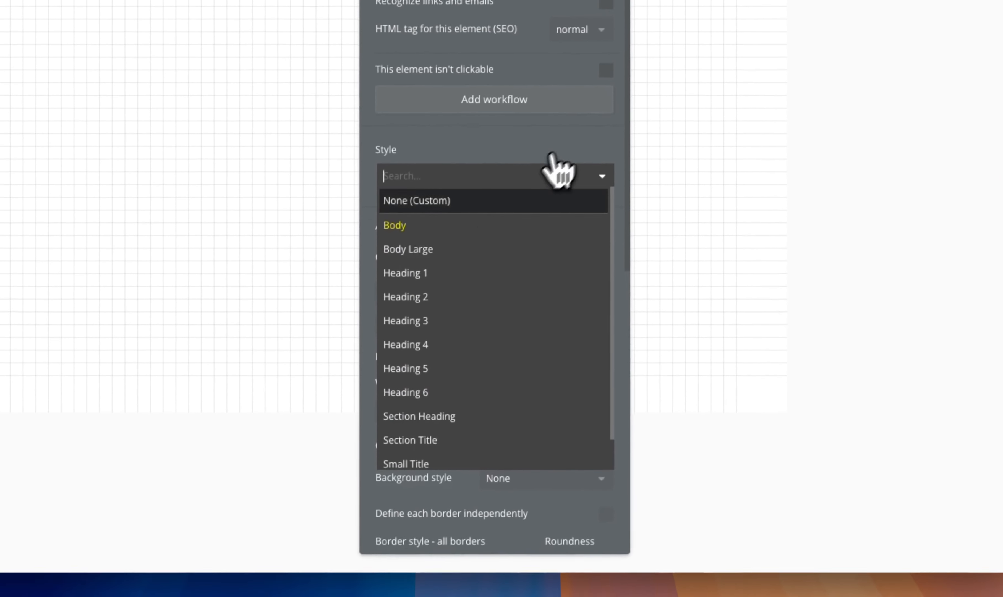
left_click(475, 320)
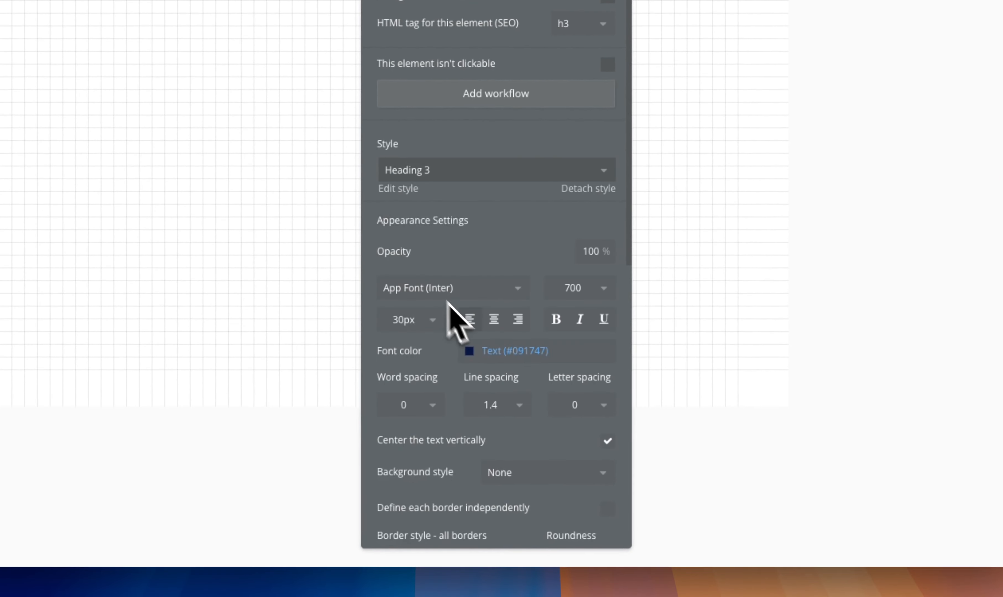
left_click(480, 175)
left_click(458, 340)
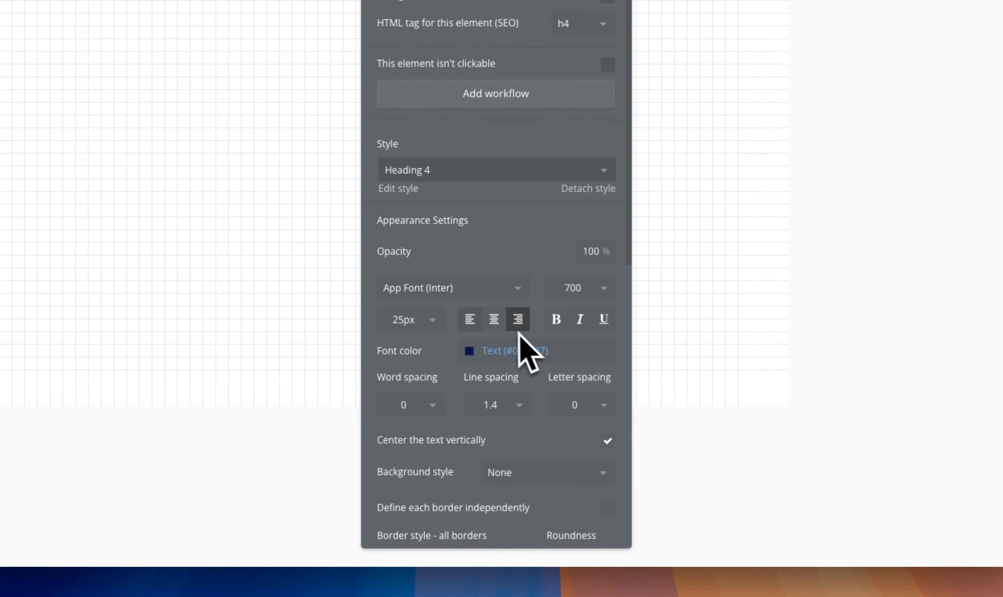
Step: Set the text element's font color to #111111
left_click(521, 351)
double_click(525, 351)
key("BackSpace")
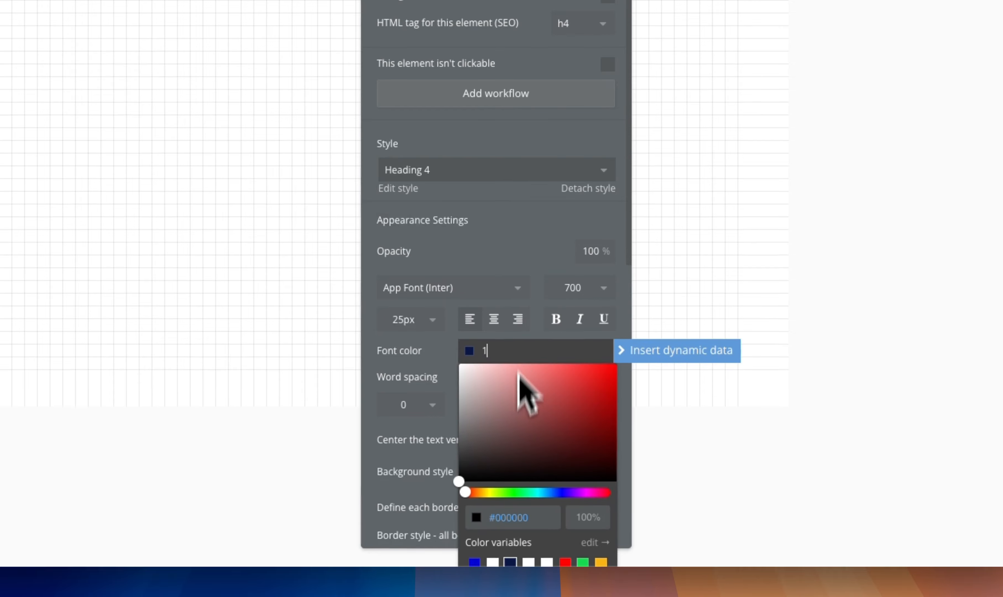
left_click(514, 517)
type("111111")
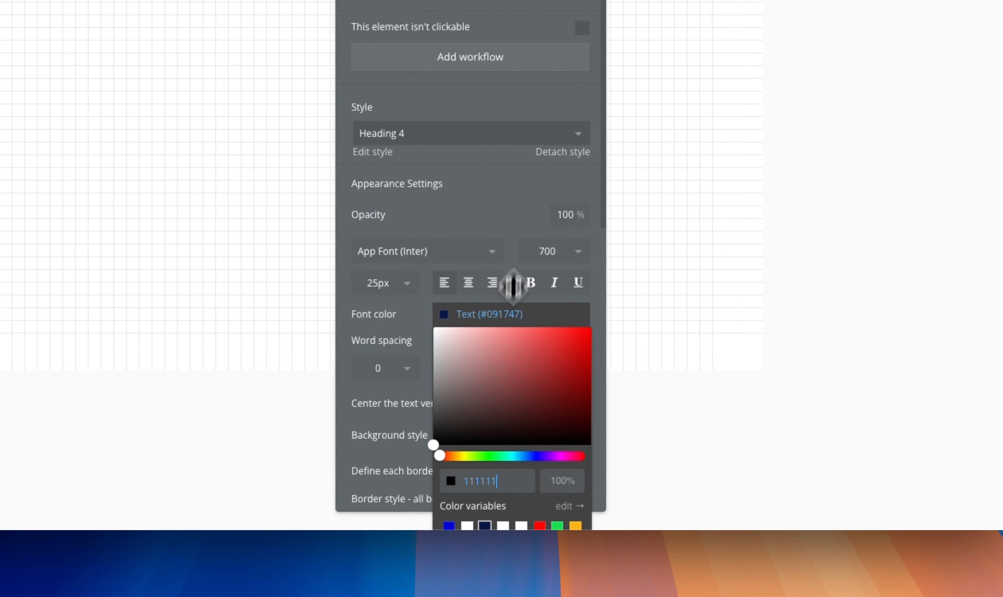
left_click(512, 284)
Step: Set the text element's font size to 76 px and make it bold
scroll(536, 363, "down", 1)
scroll(515, 360, "down", 2)
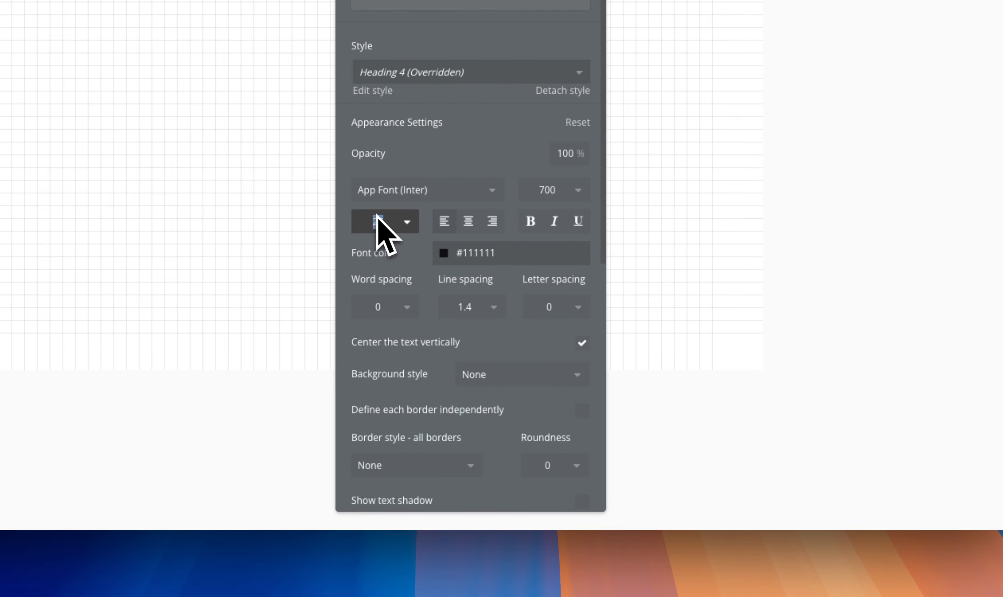
type("76")
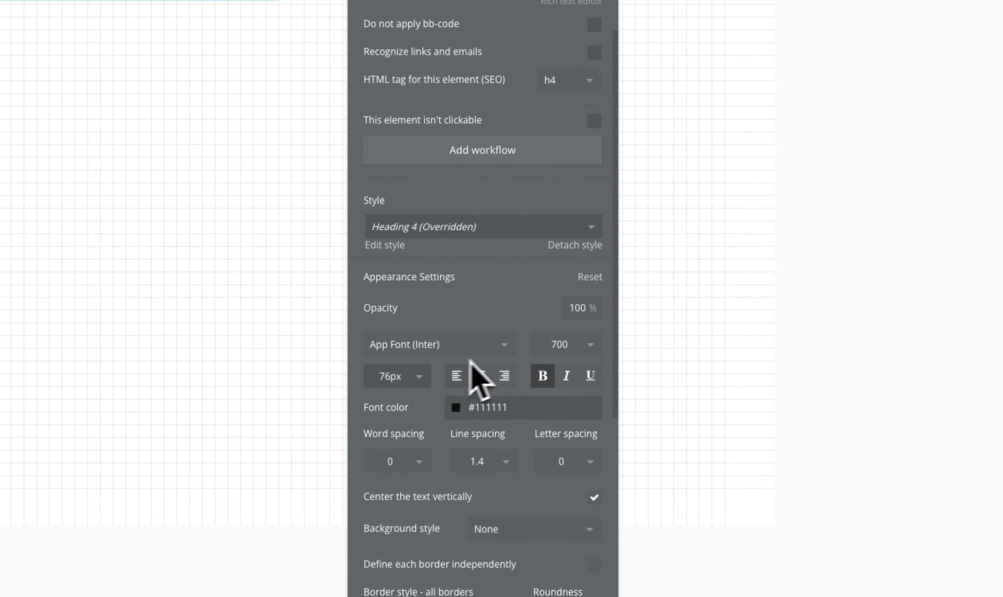
Step: Turn off fitting the text element's width to its content and return to its appearance settings
left_click(476, 2)
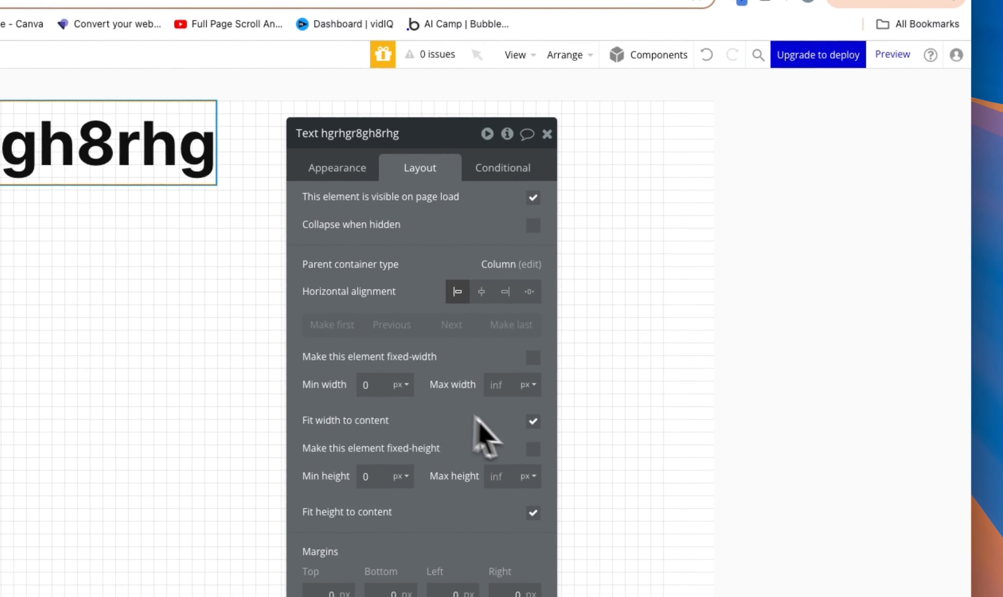
left_click_drag(425, 142, 567, 186)
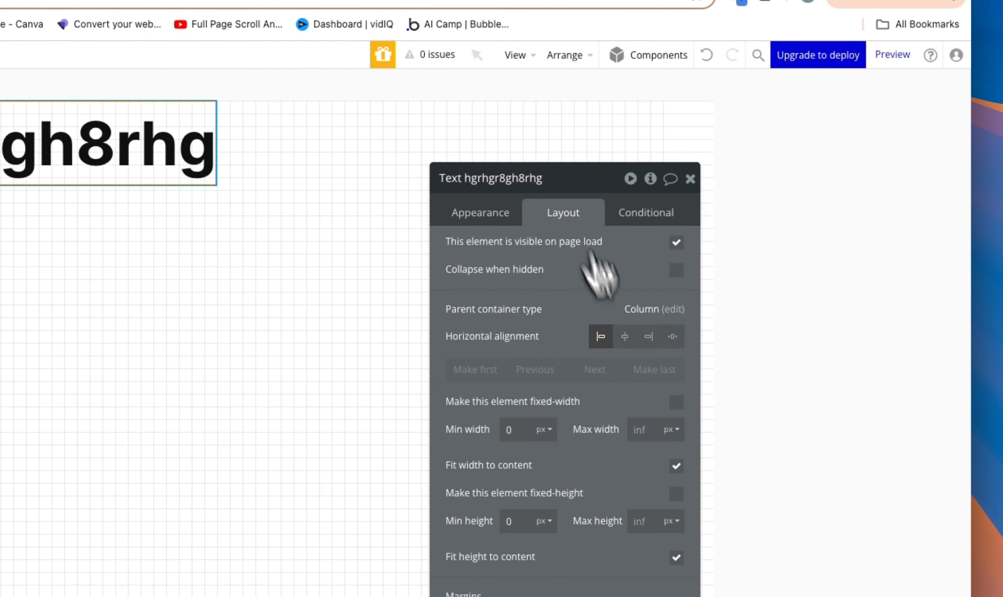
left_click(654, 428)
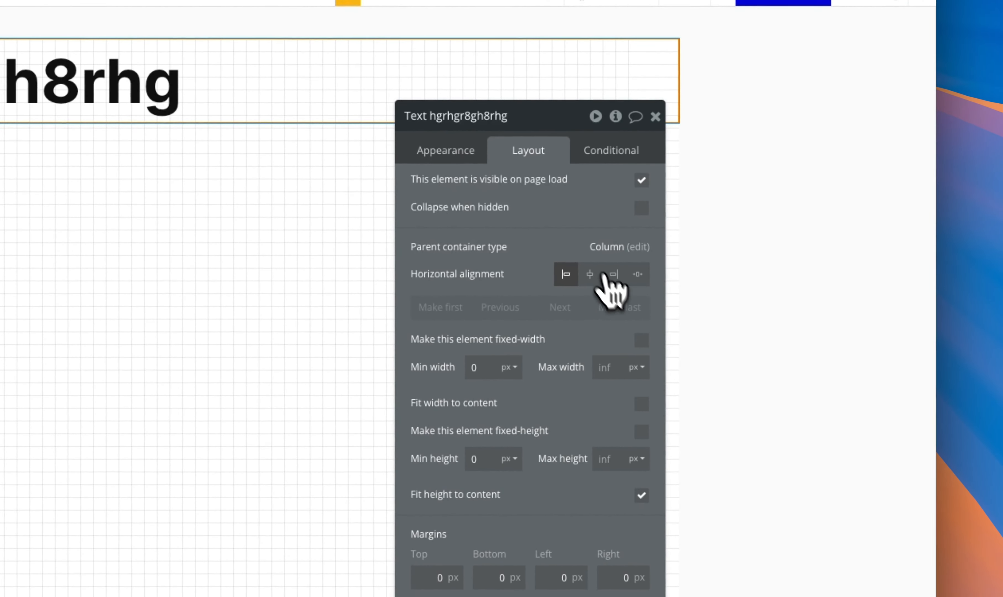
left_click(445, 151)
left_click(634, 363)
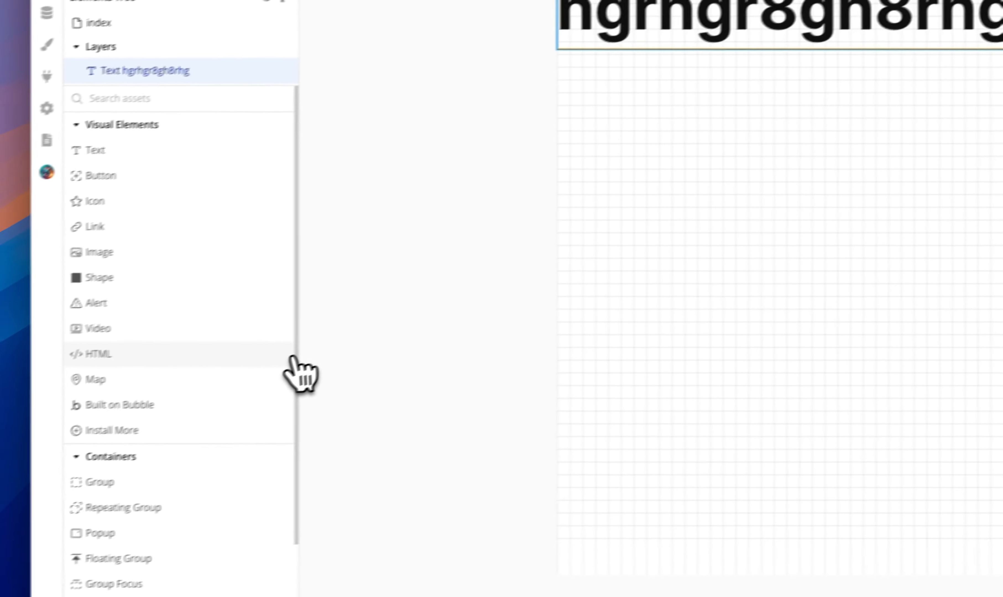
Step: Place a 320 by 240 px image element below the text and delete it again
left_click_drag(280, 244, 724, 216)
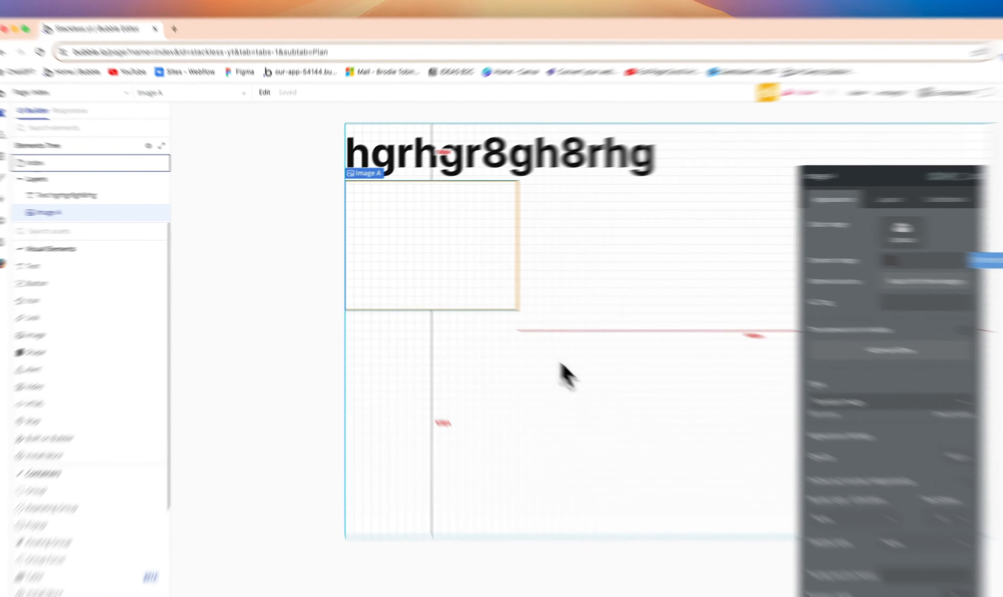
left_click(489, 319)
left_click(426, 229)
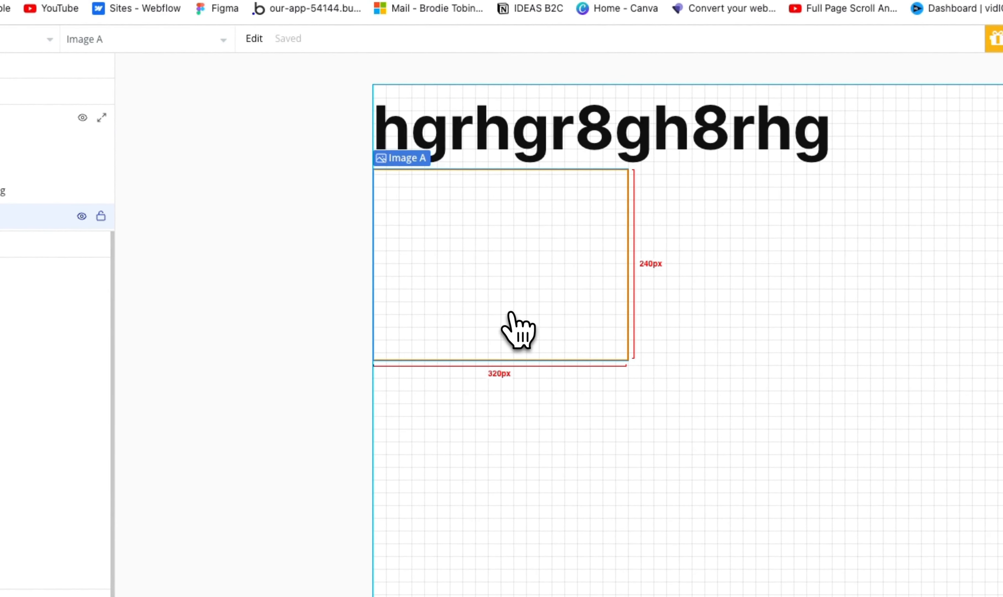
key("Delete")
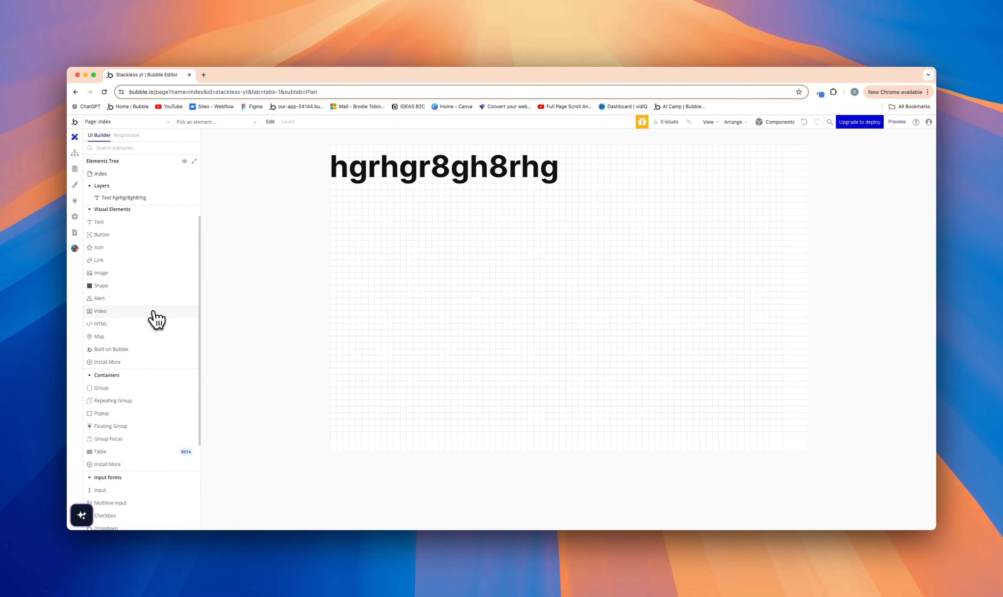
scroll(156, 319, "down", 5)
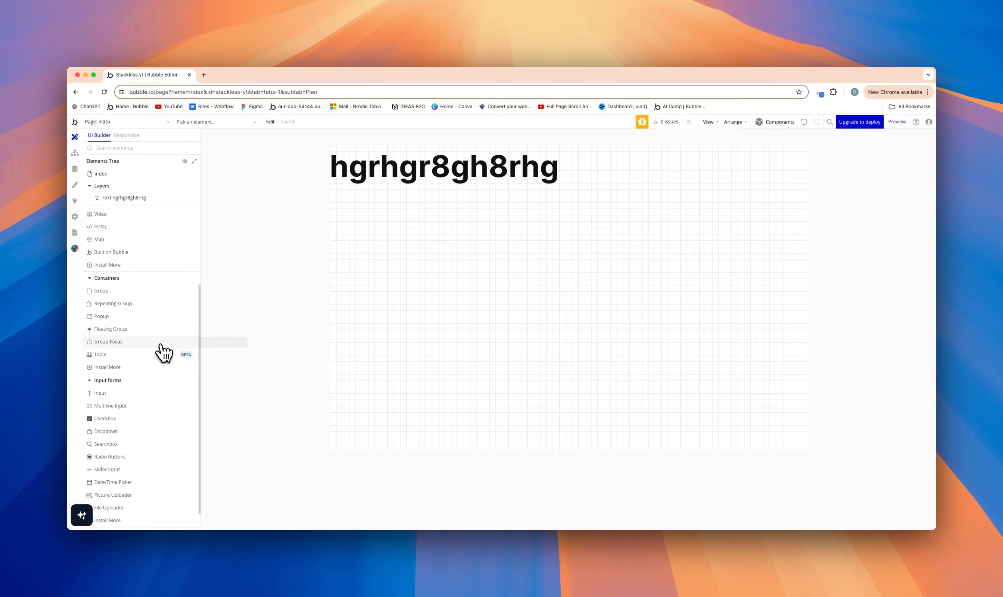
scroll(149, 367, "down", 1)
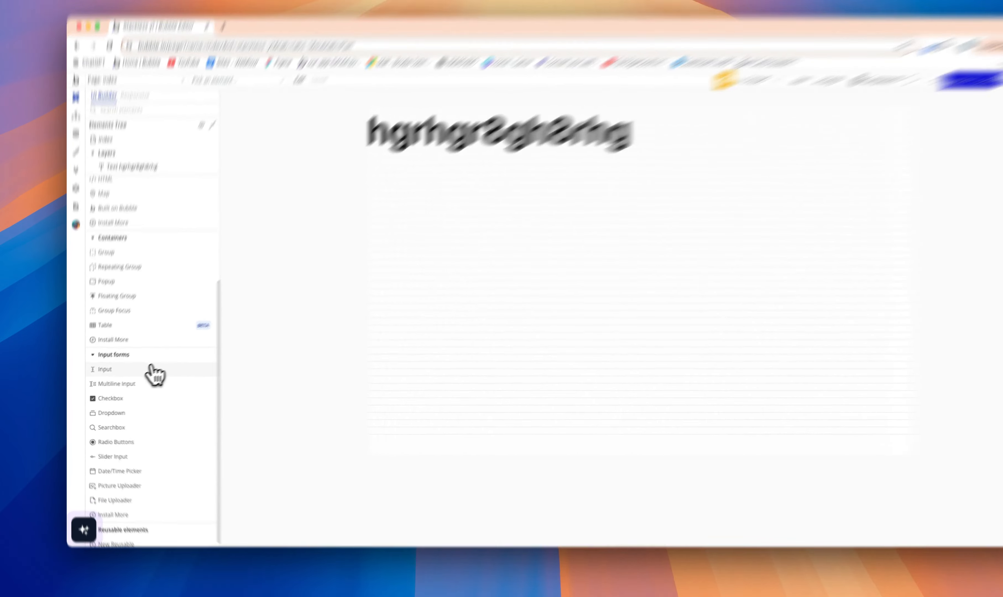
Step: Place an input element directly below the text on the index page and set its content format to Email
left_click(140, 371)
left_click(402, 320)
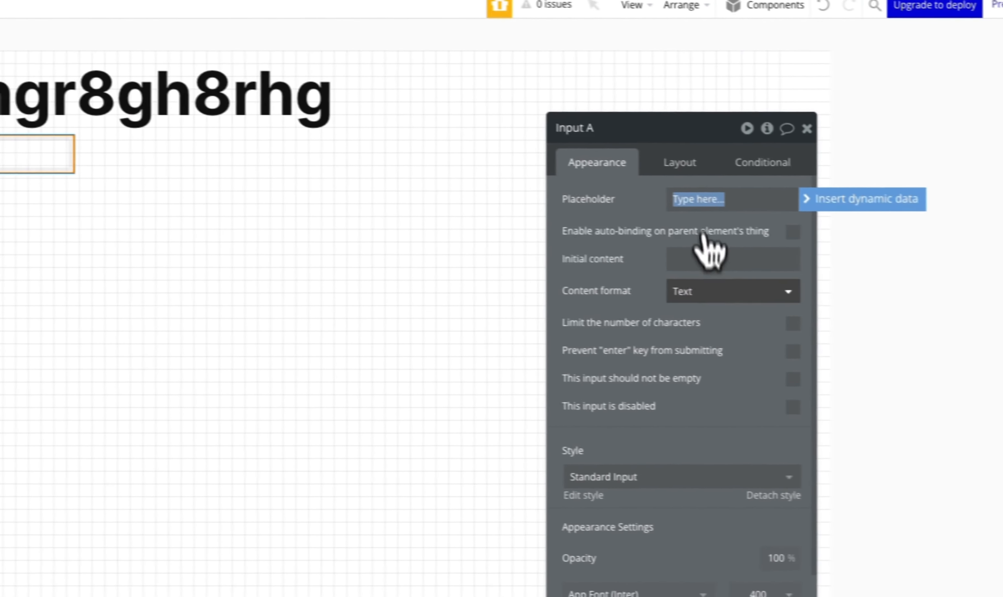
left_click(948, 310)
left_click(921, 383)
left_click(676, 195)
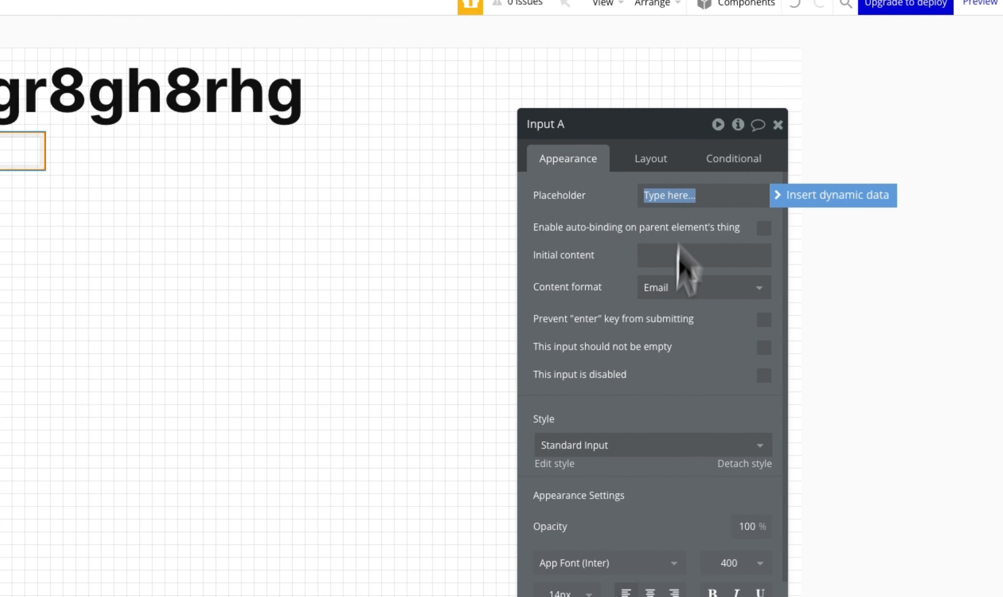
scroll(690, 407, "down", 1)
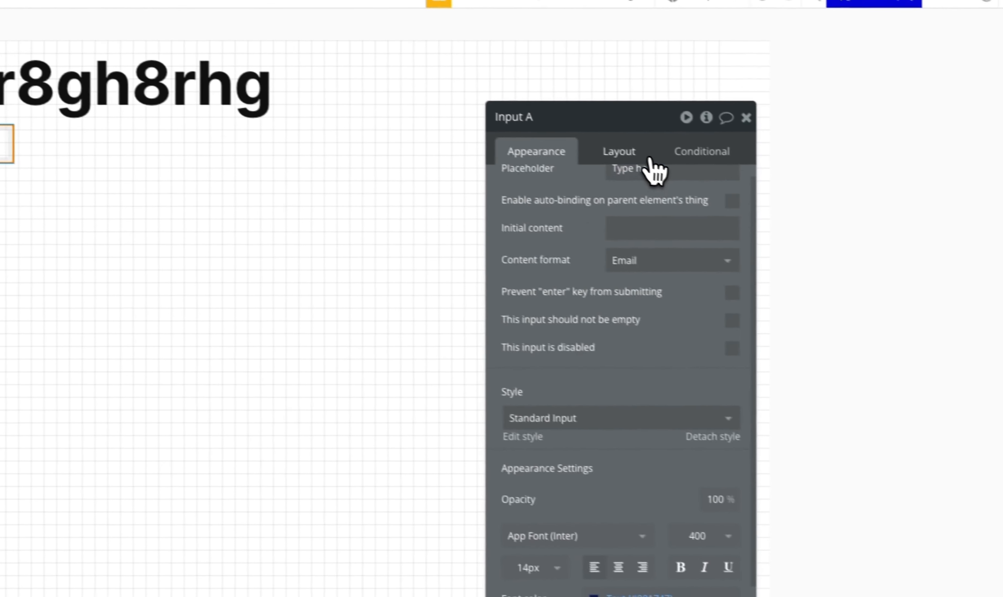
Step: Turn off the input's fixed width, then set its minimum width to 0 px and its maximum width to 150 px
left_click(797, 206)
left_click(710, 333)
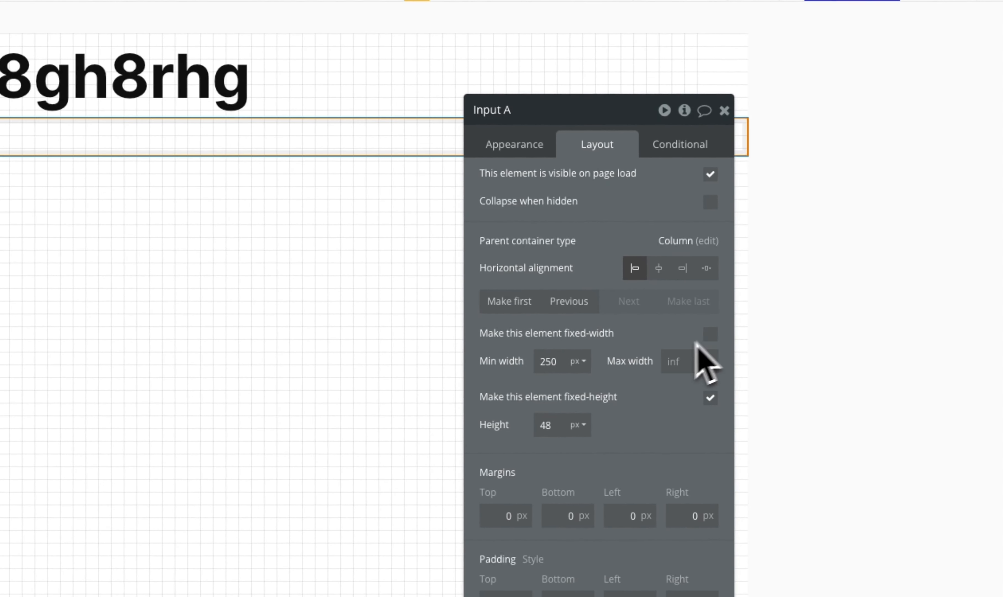
double_click(551, 364)
type("0")
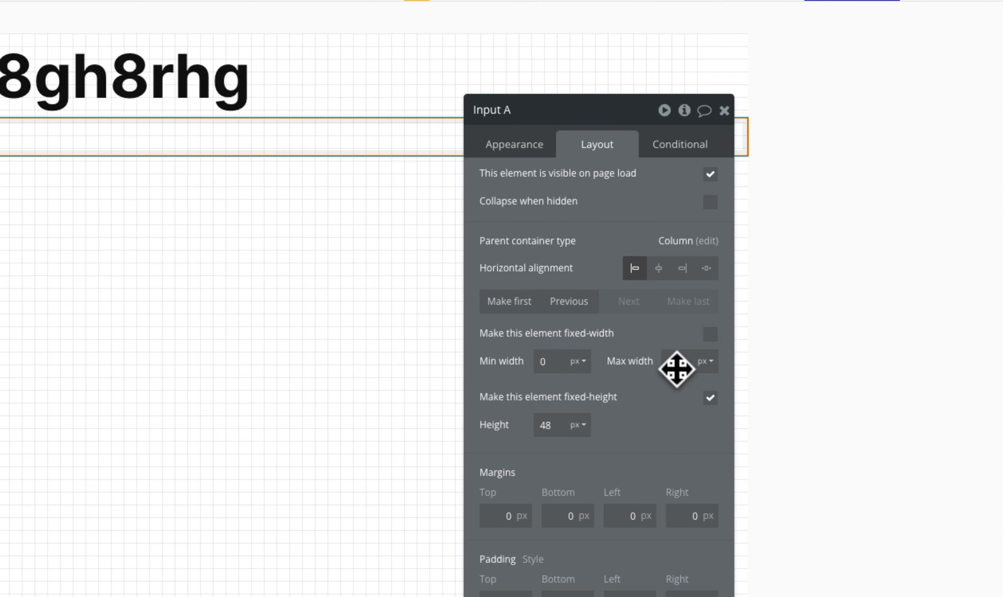
type("150")
left_click(691, 447)
left_click(244, 366)
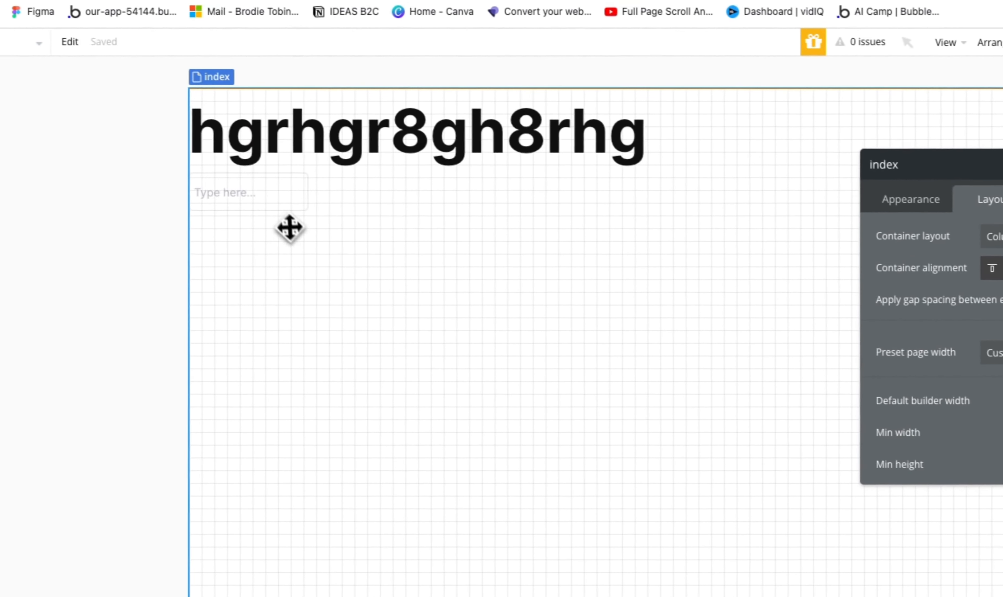
left_click(289, 203)
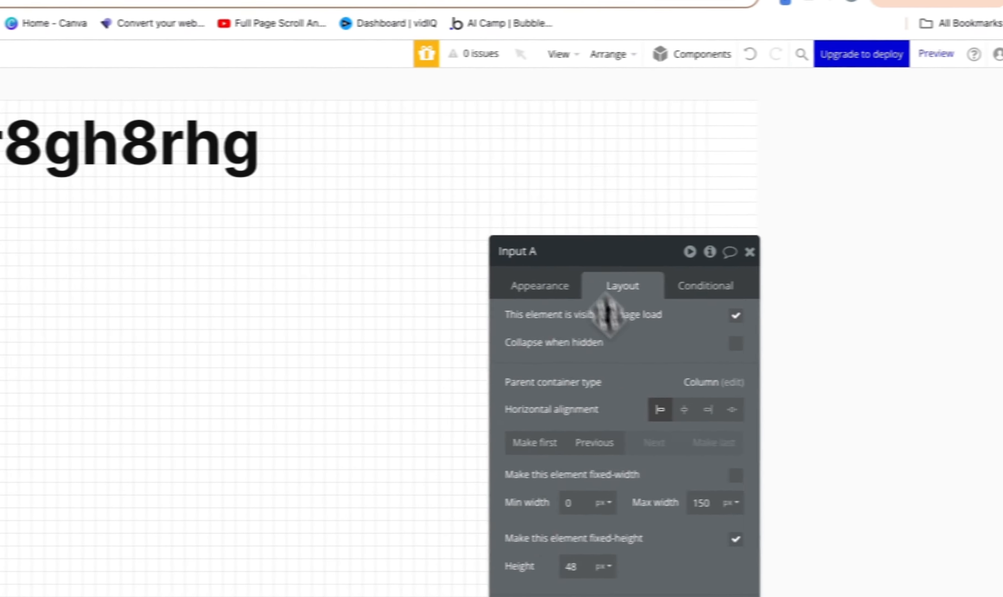
Step: View the index page's workflow editor and return to the page design
left_click_drag(608, 315, 560, 441)
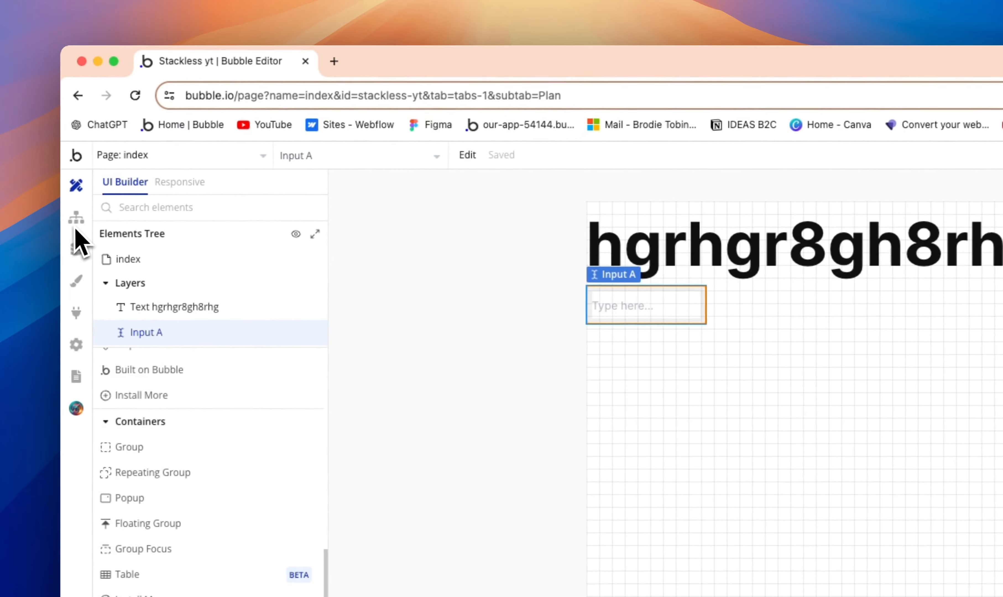
left_click(83, 224)
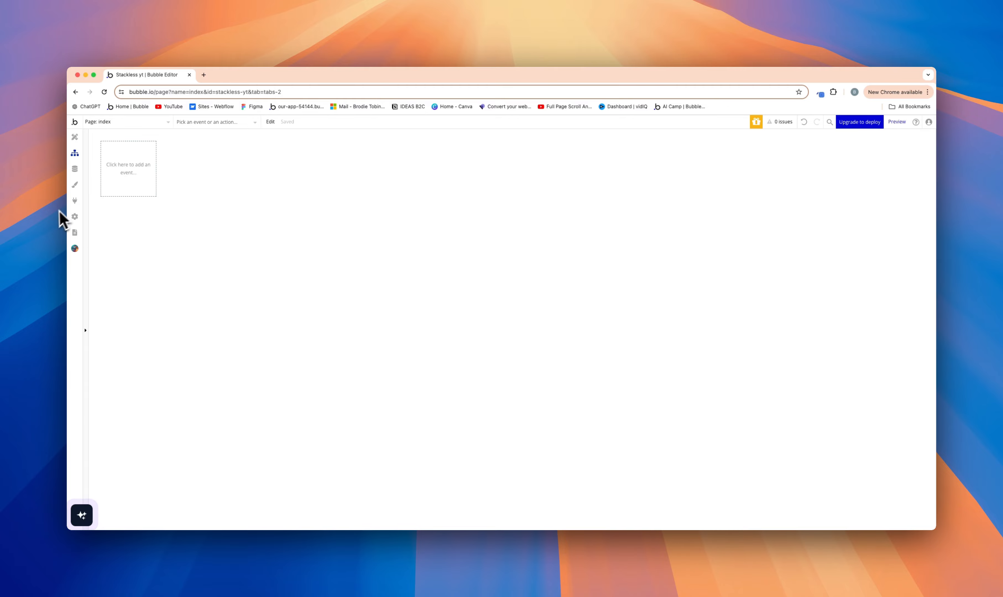
left_click(74, 137)
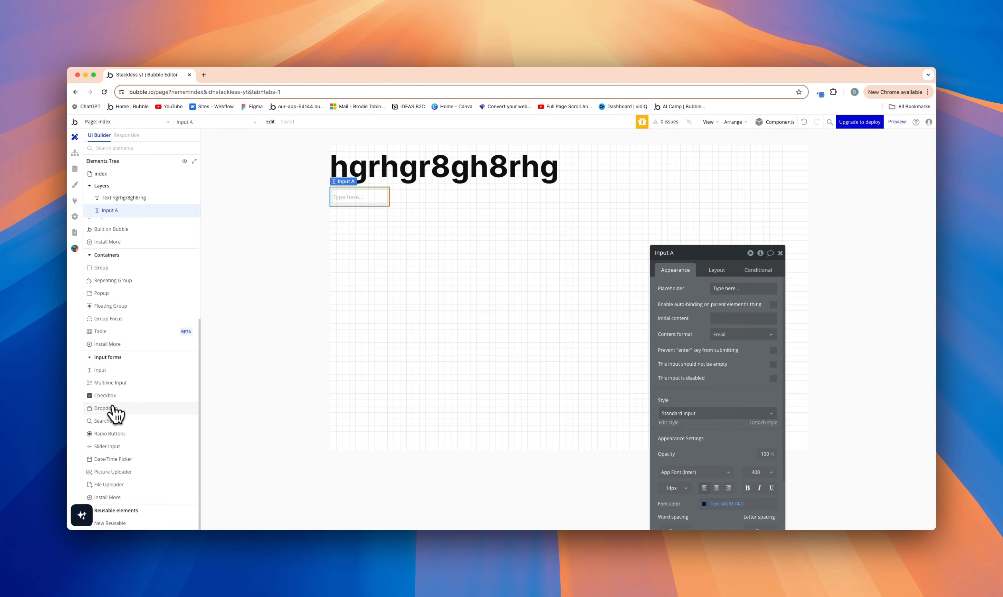
Step: Place a button element on the index page below the input
scroll(126, 450, "up", 3)
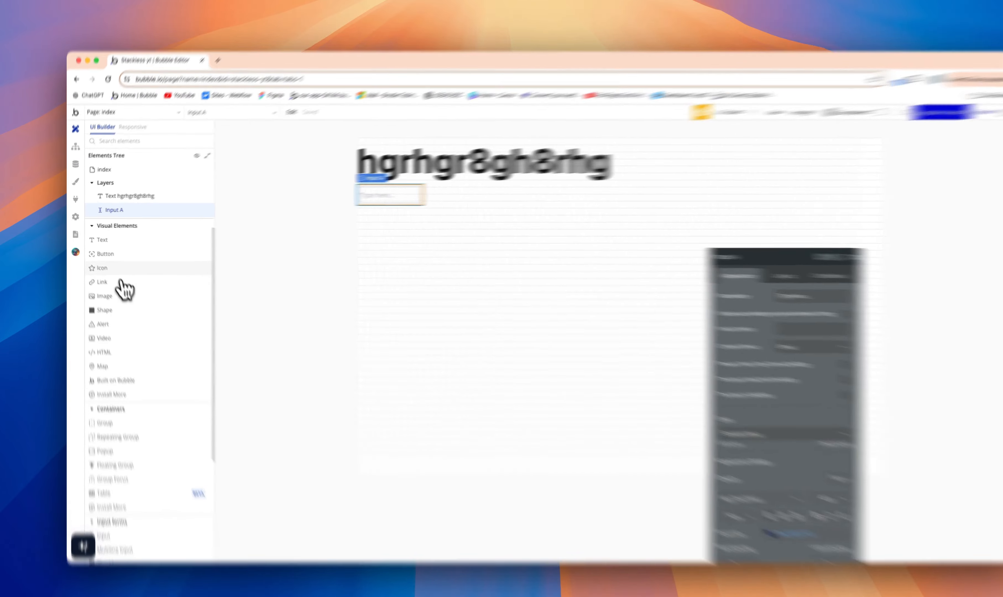
left_click(125, 250)
left_click(607, 266)
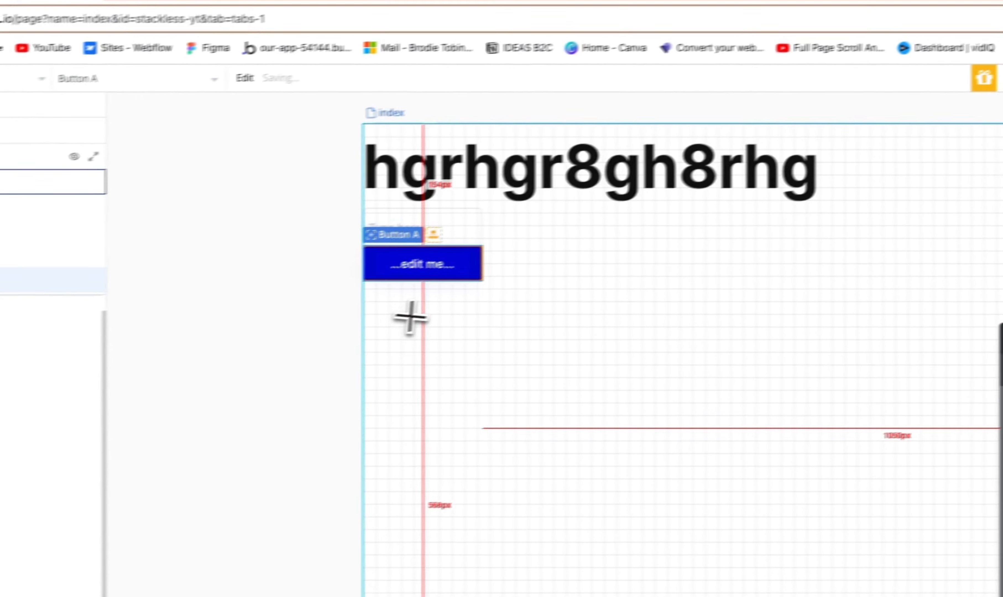
Step: Create a workflow that runs when the button below the input is clicked
left_click(647, 182)
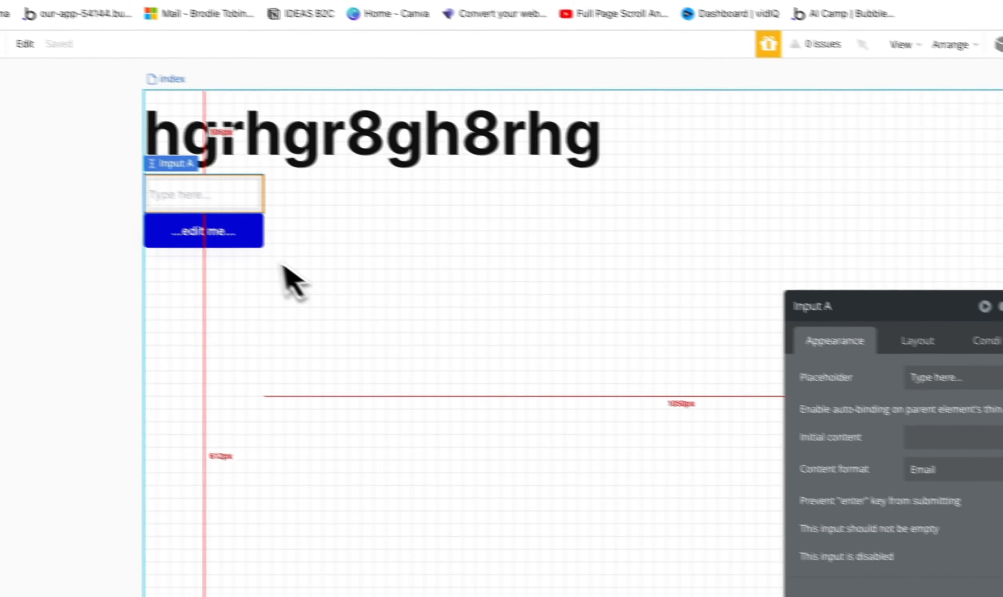
left_click(82, 191)
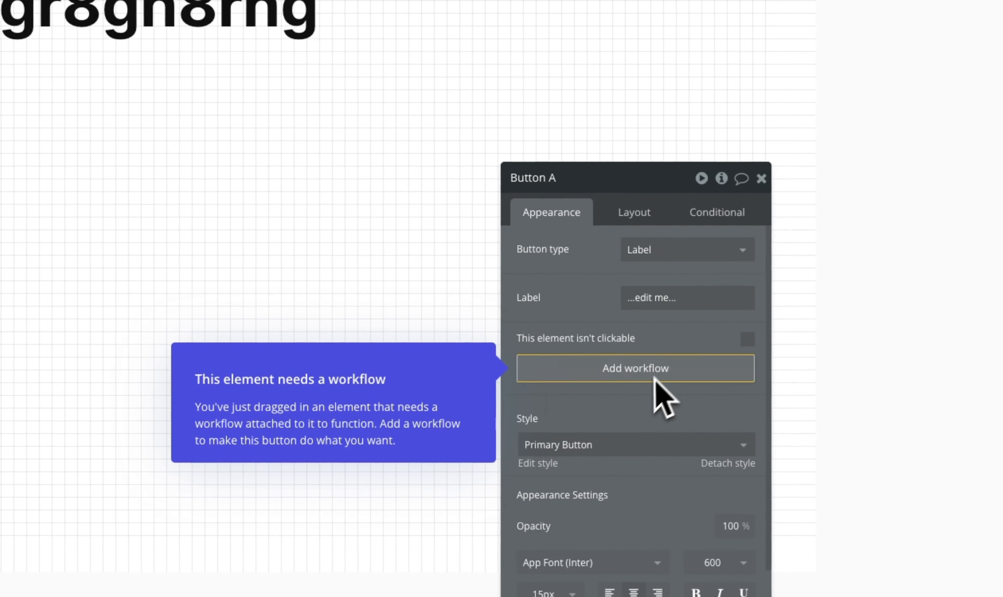
left_click(656, 377)
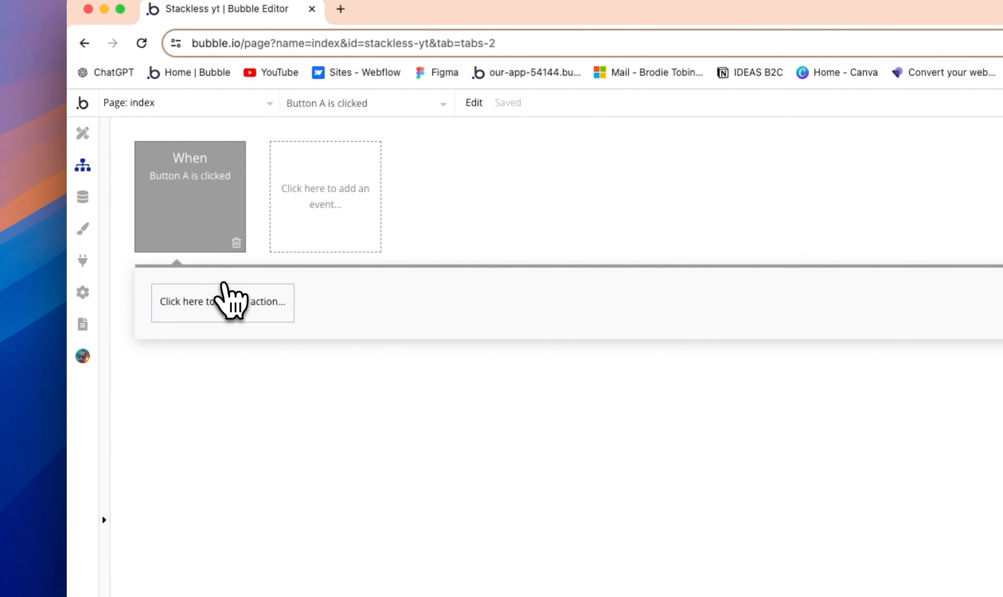
Step: Add a Sign the user up action to the button's workflow, leaving its fields empty
left_click(234, 318)
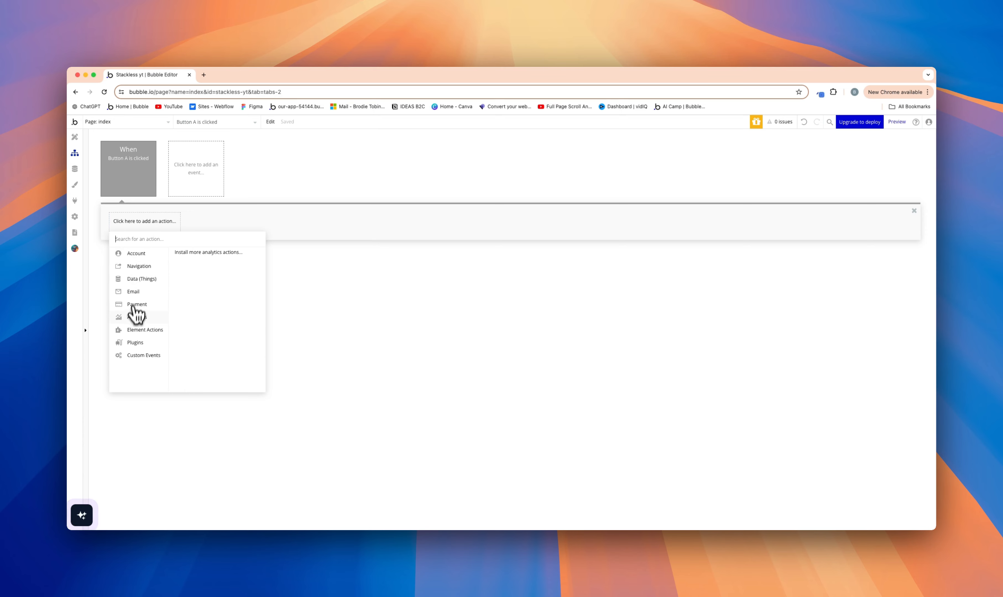
mouse_move(130, 335)
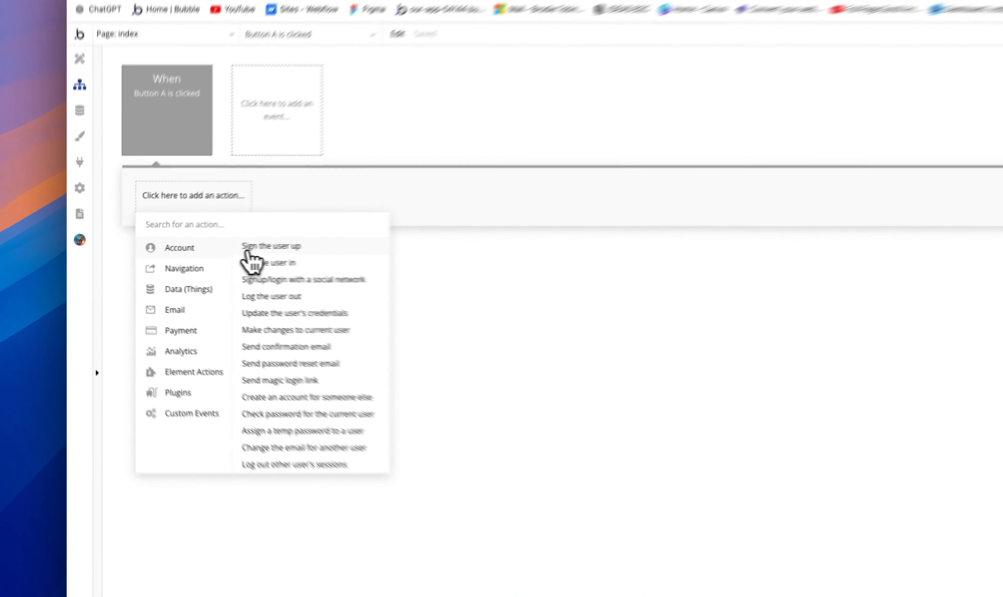
left_click(185, 252)
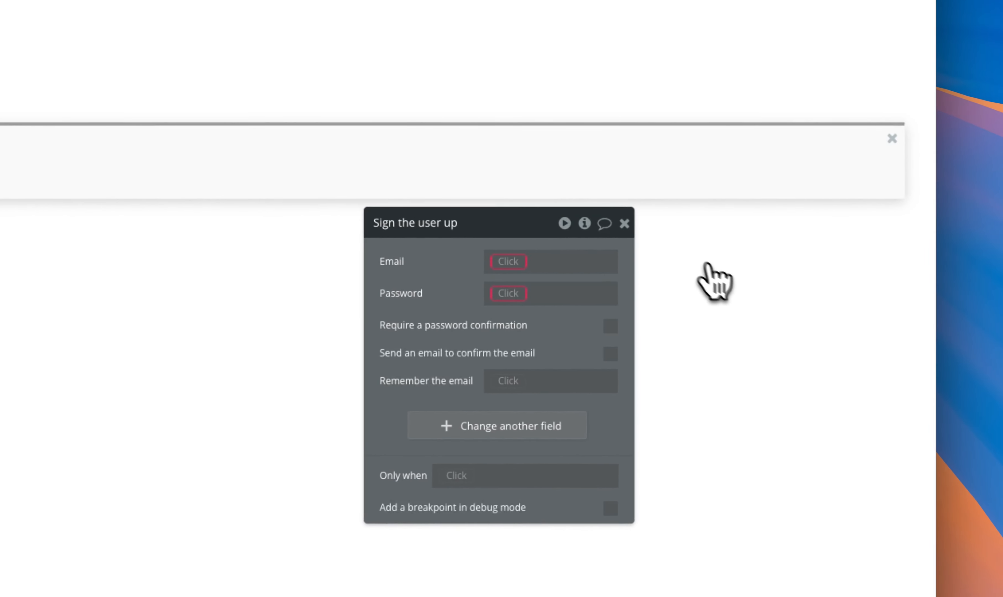
left_click(624, 224)
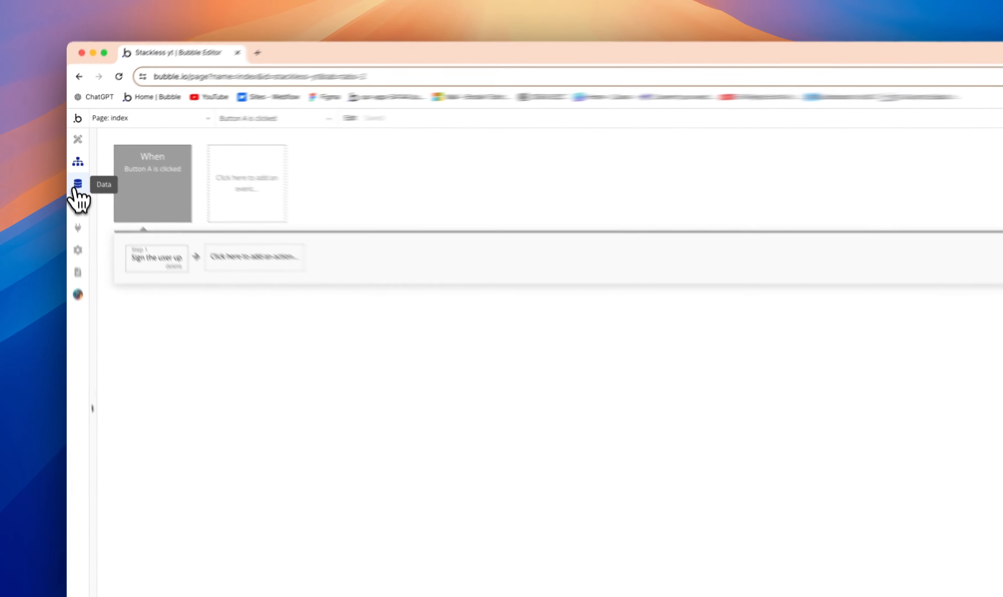
Step: Open the app's data types to examine the fields of the User type
left_click(74, 175)
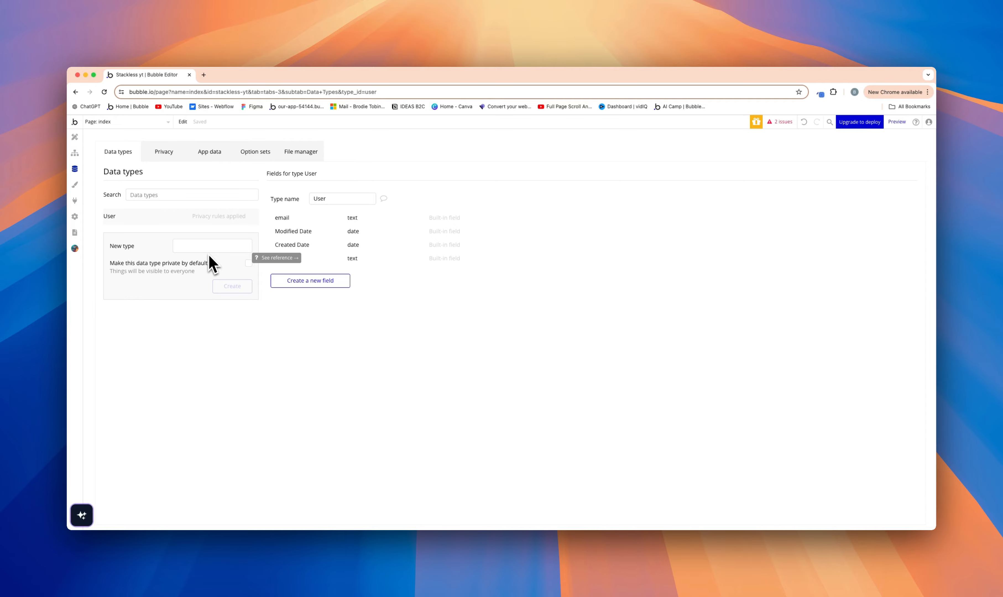
Step: Set the font size of the Standard Input element style to 16 px
left_click(74, 185)
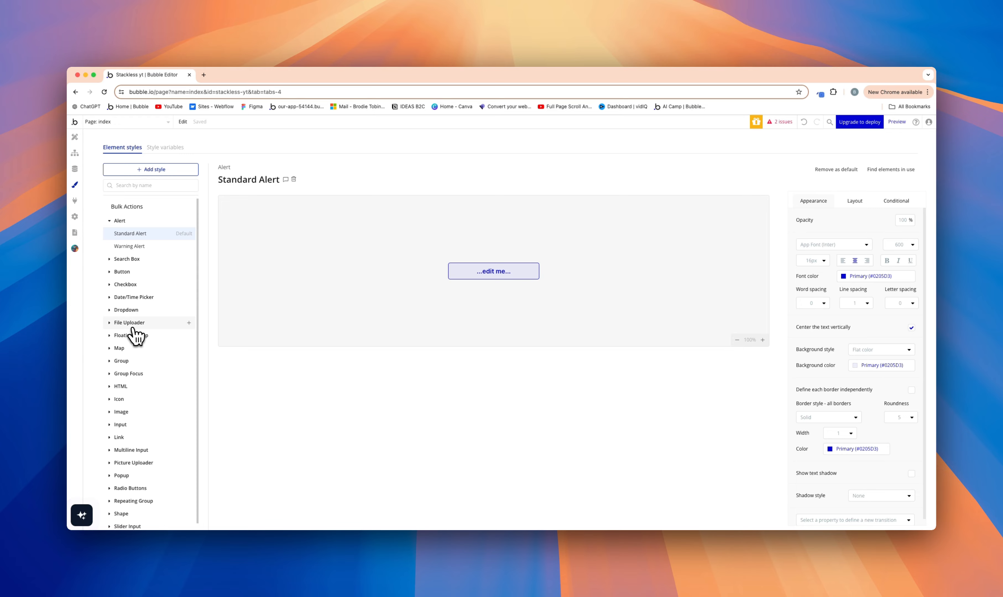
left_click(122, 425)
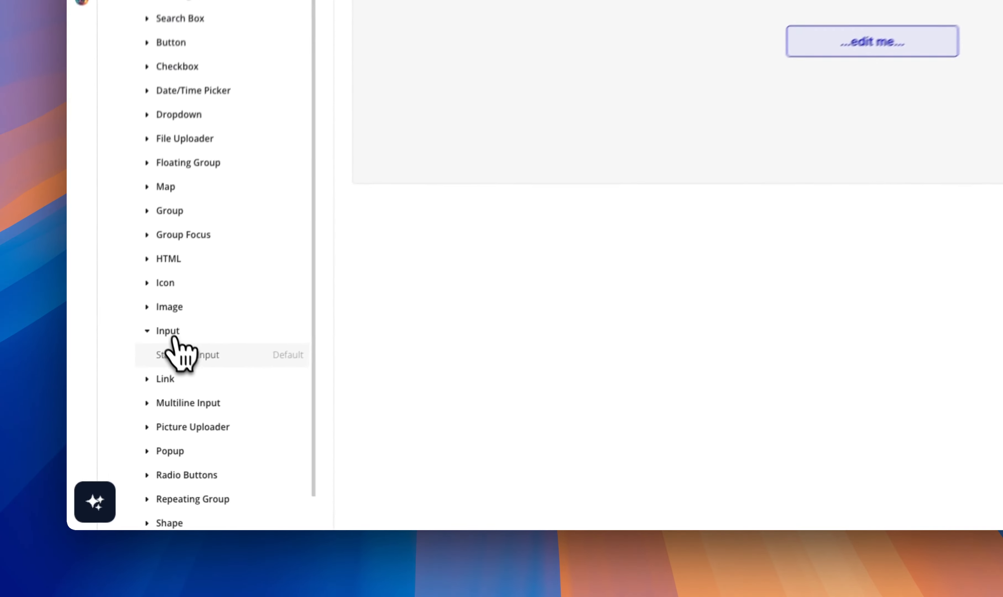
left_click(179, 354)
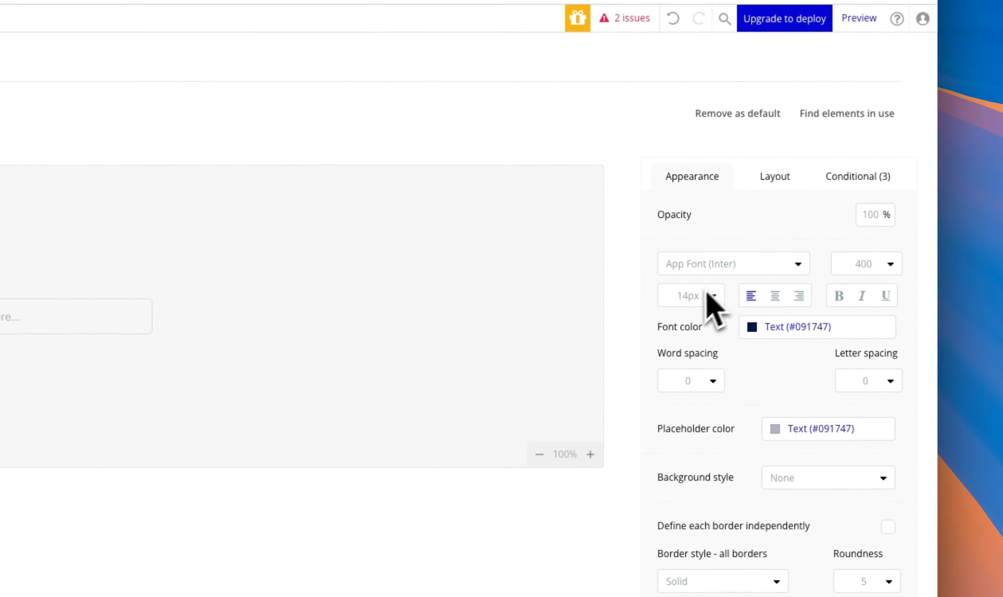
left_click(686, 296)
type("16")
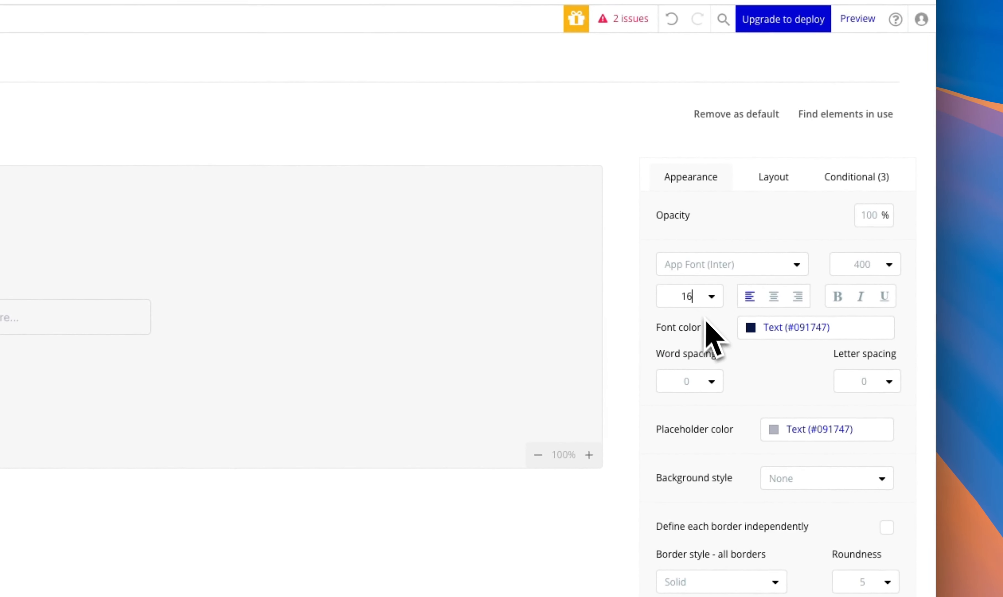
key("Return")
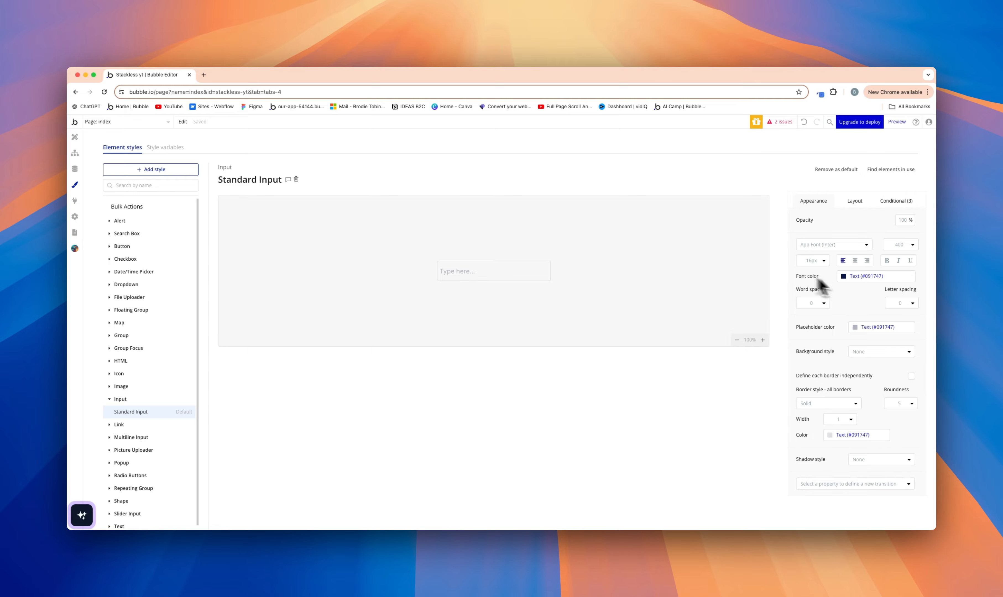
Step: Browse the plugins available for installation and filter out those built by third-party developers
left_click(75, 200)
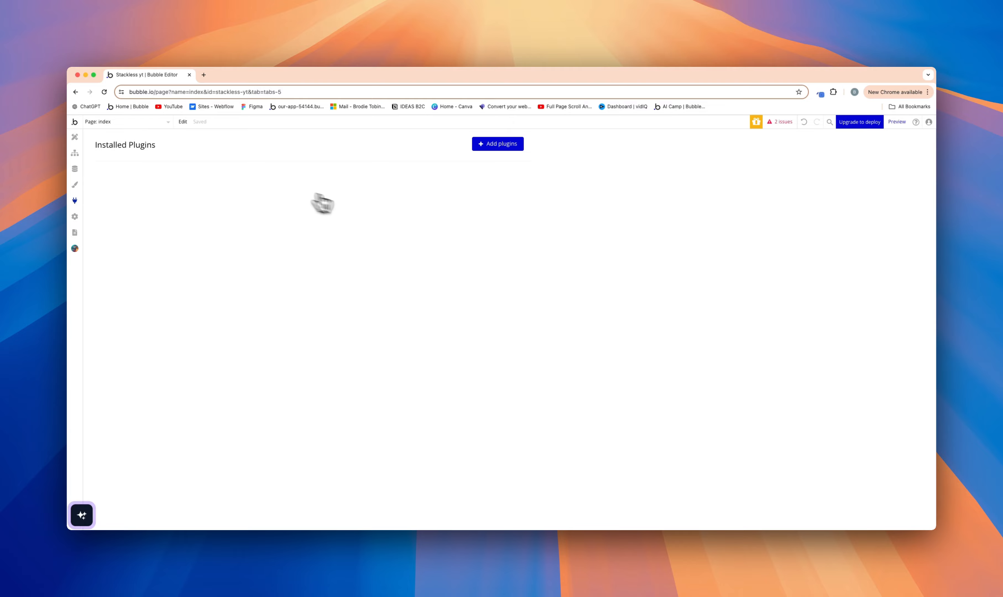
left_click(508, 147)
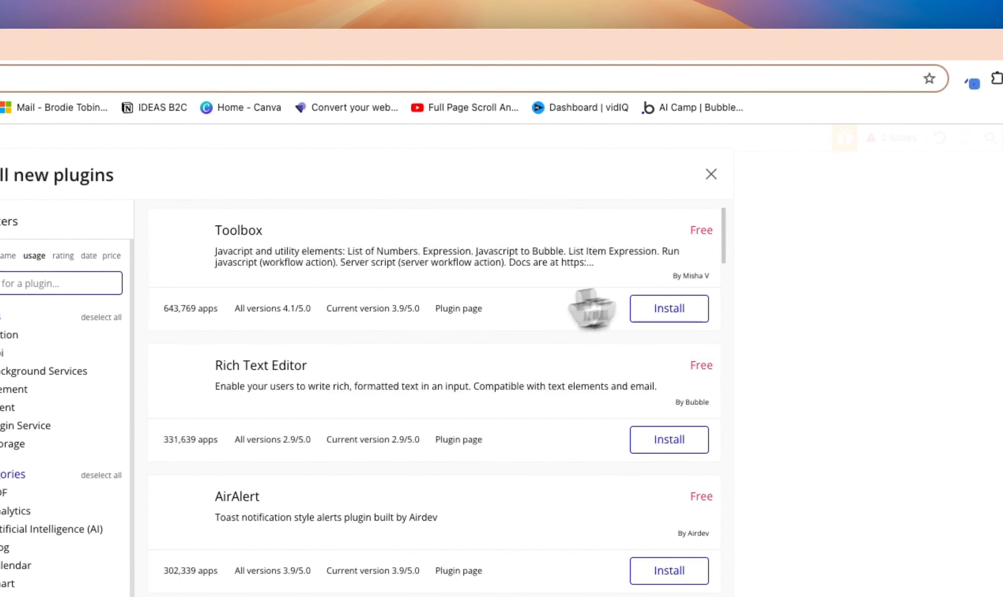
scroll(114, 530, "down", 5)
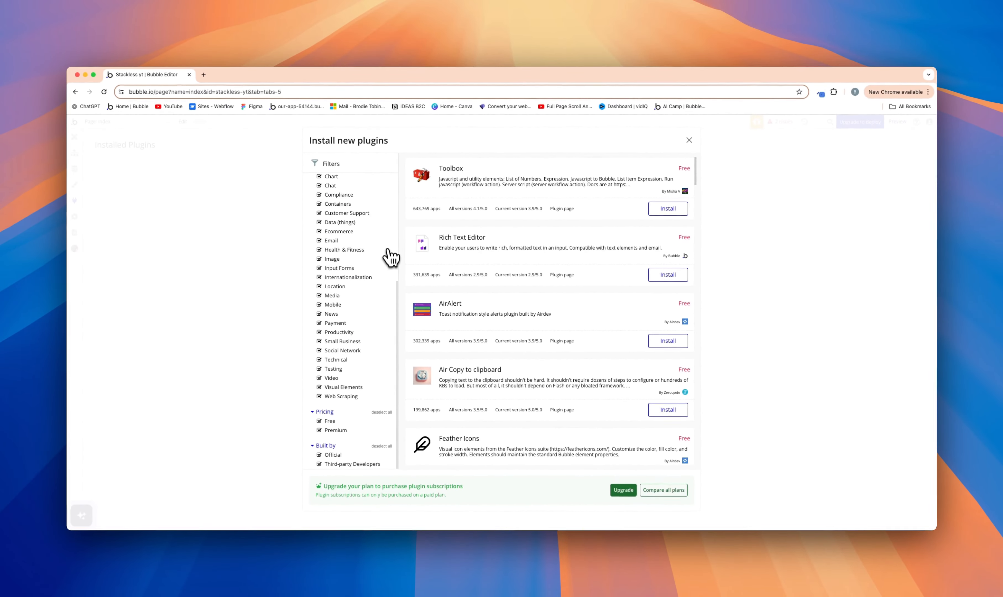
scroll(410, 263, "up", 8)
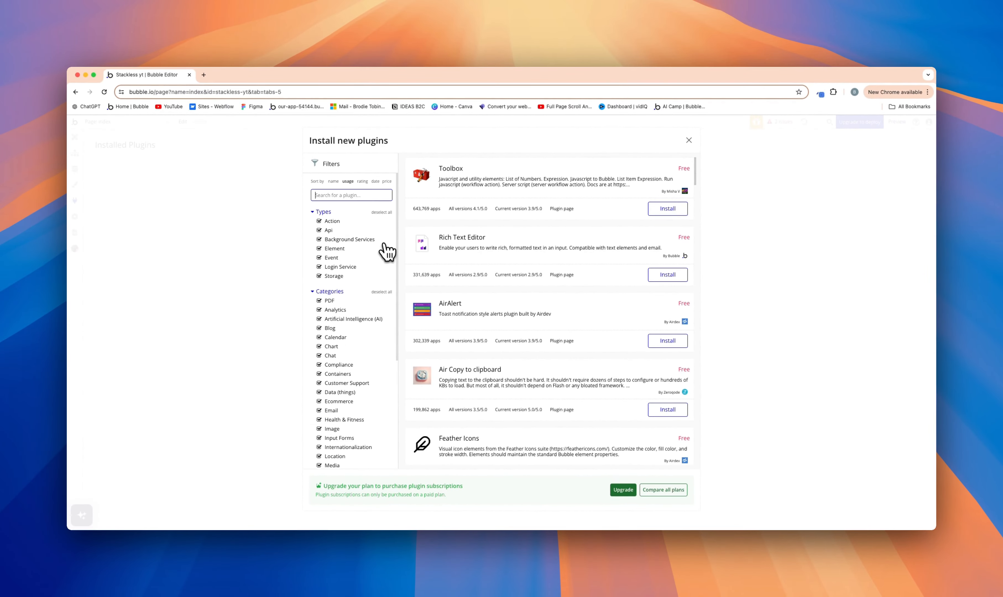
scroll(371, 226, "down", 1)
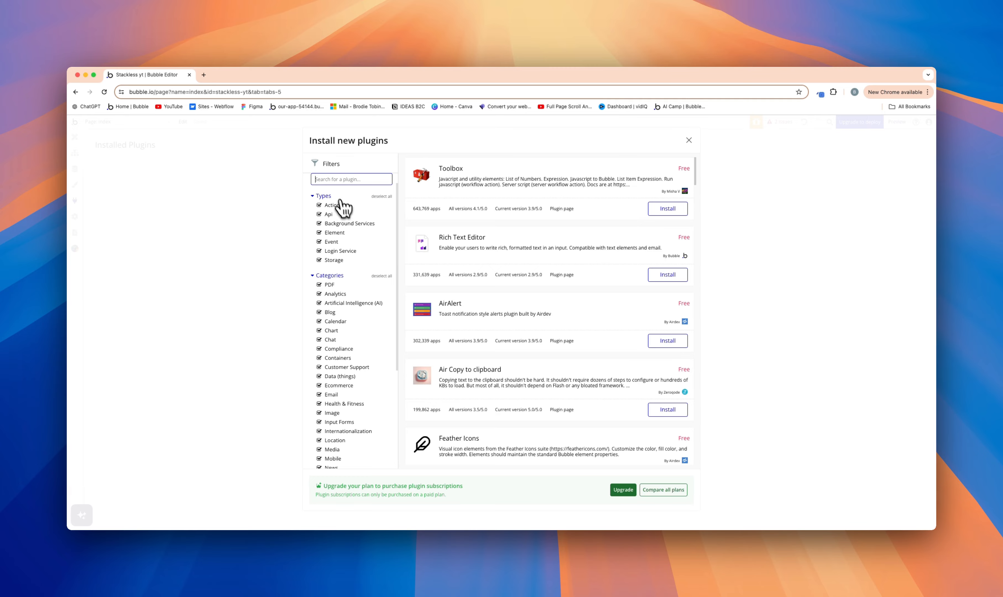
scroll(346, 318, "down", 5)
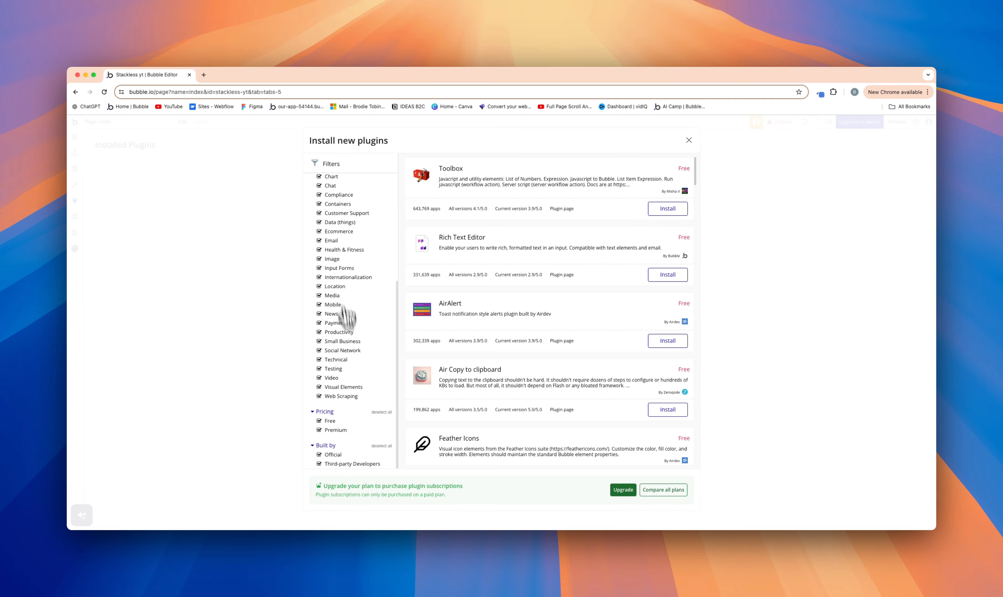
left_click(332, 465)
scroll(354, 228, "up", 6)
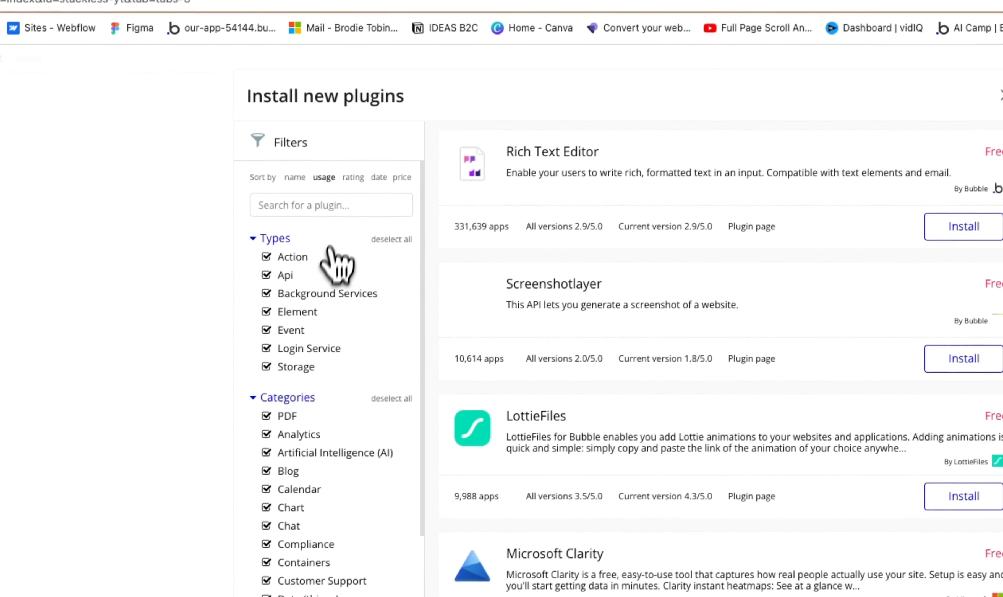
Step: Search the available plugins for "api con"
left_click(314, 205)
type("api")
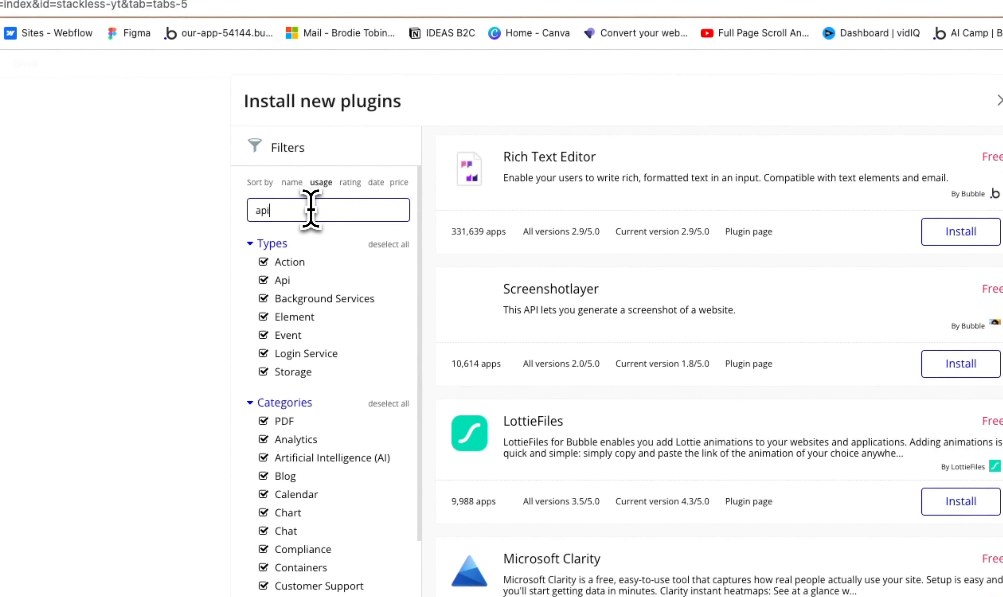
type(" c")
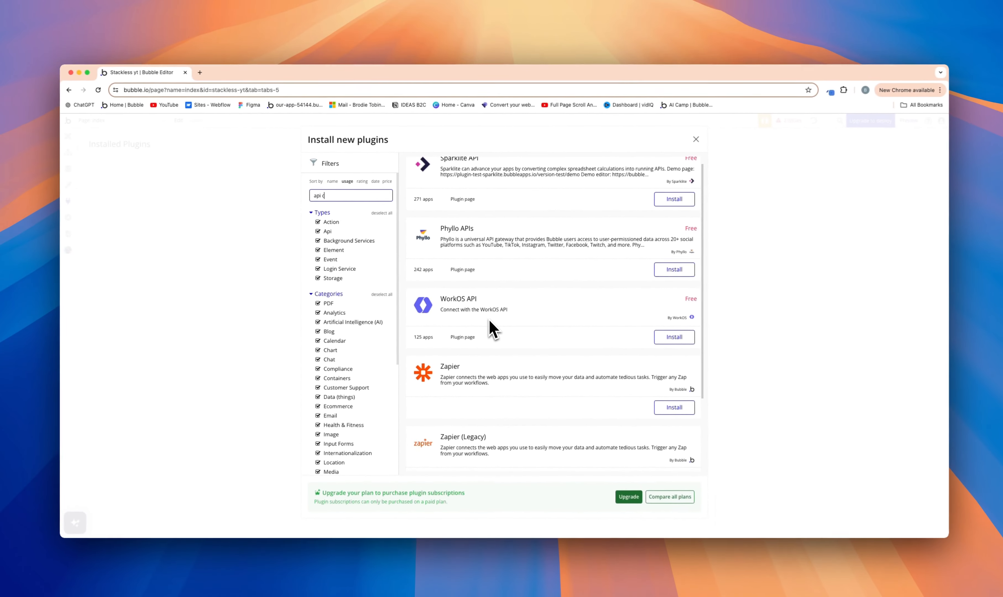
type("on")
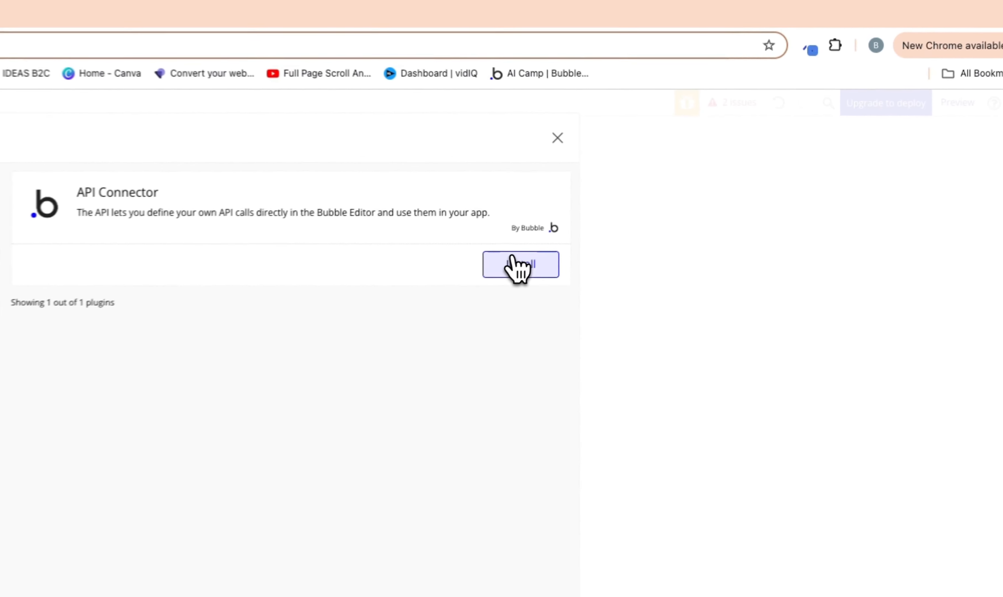
Step: Install the API Connector plugin and add a new API entry to its configuration
left_click(669, 206)
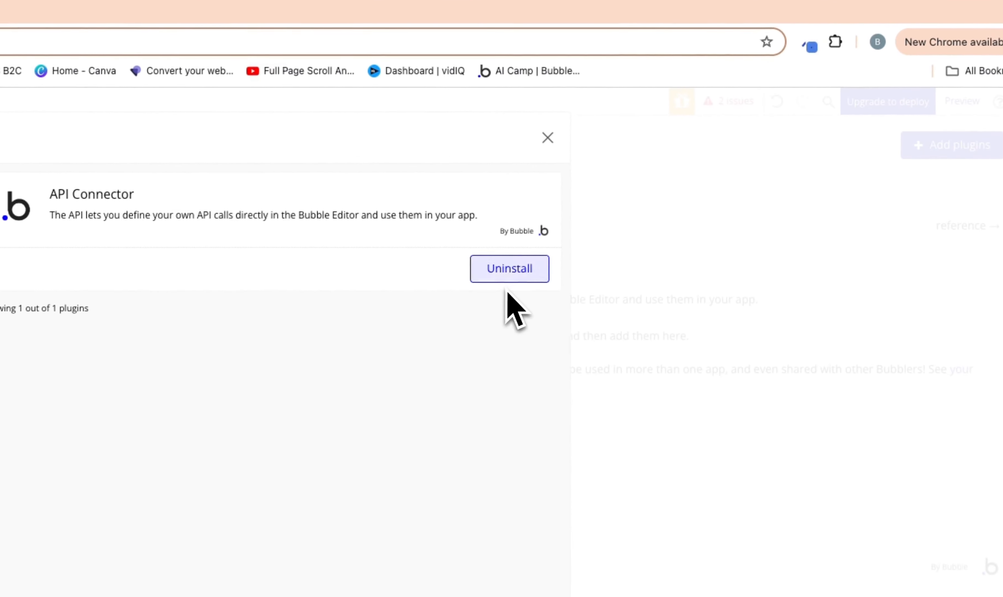
left_click(546, 138)
left_click(328, 436)
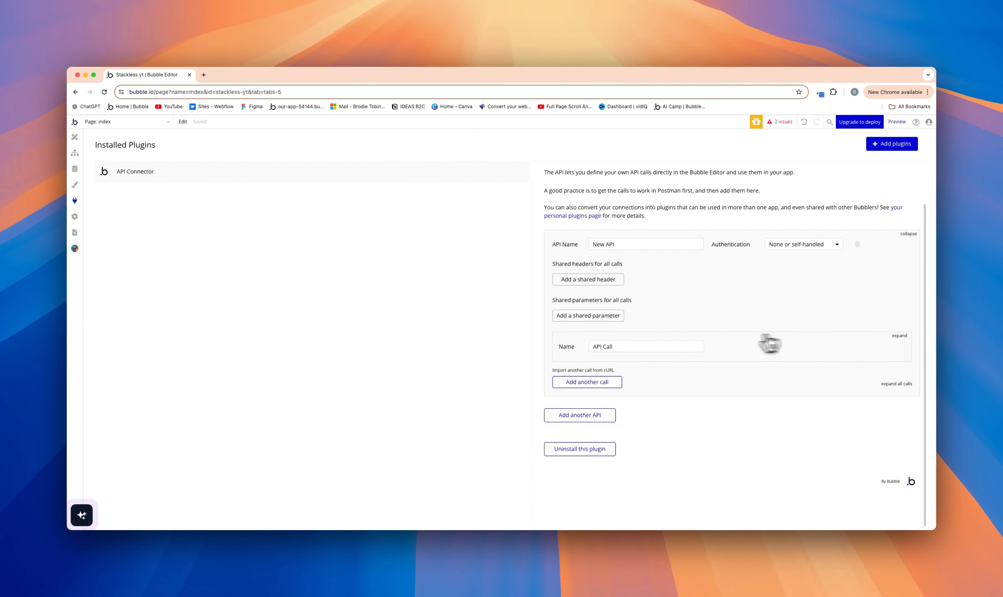
scroll(722, 303, "up", 2)
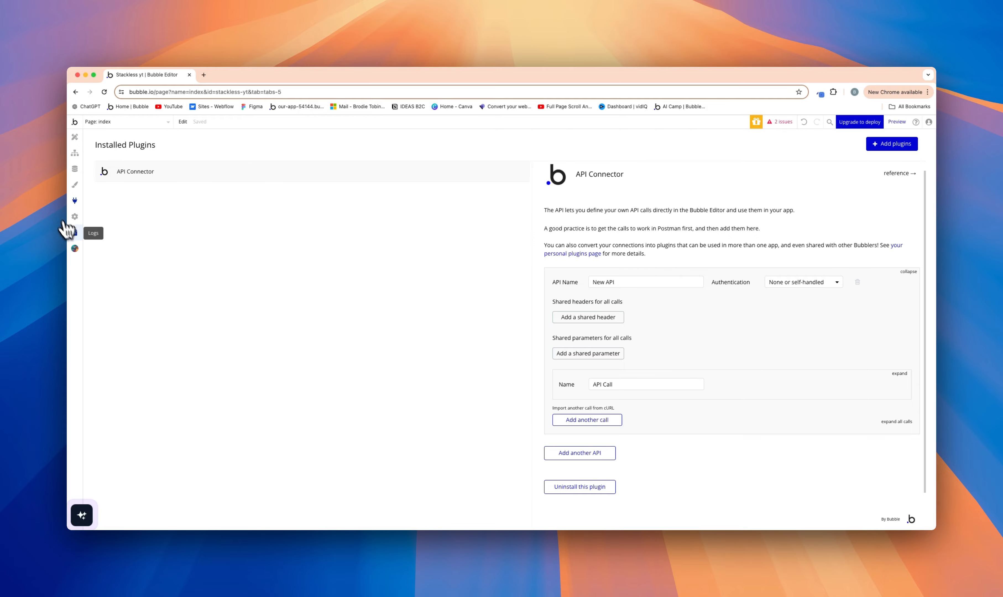
Step: Examine the app's settings, covering the available plans, General, Domain / email, Languages, SEO / metatags and API sections
left_click(75, 216)
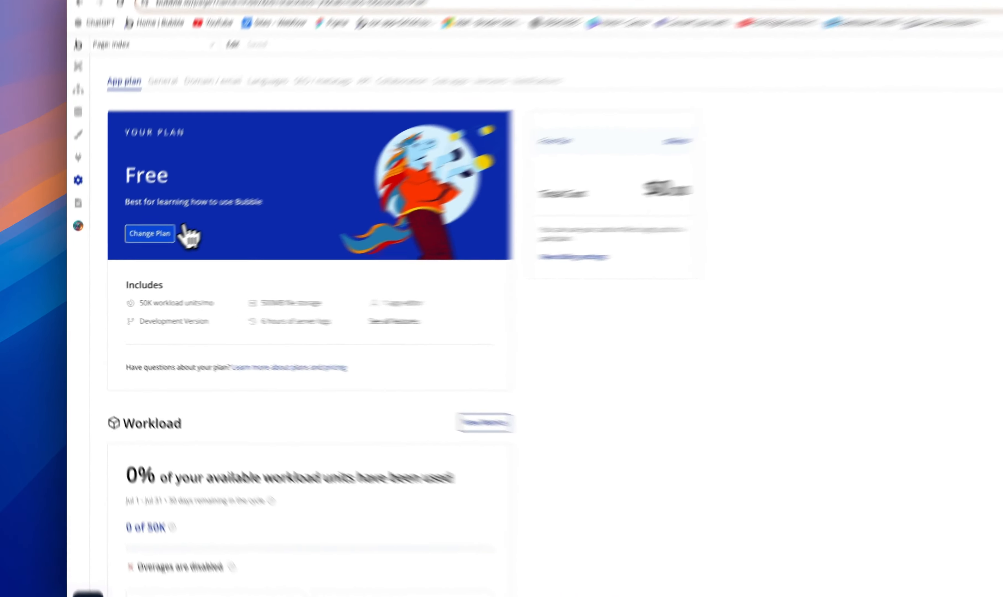
left_click(125, 253)
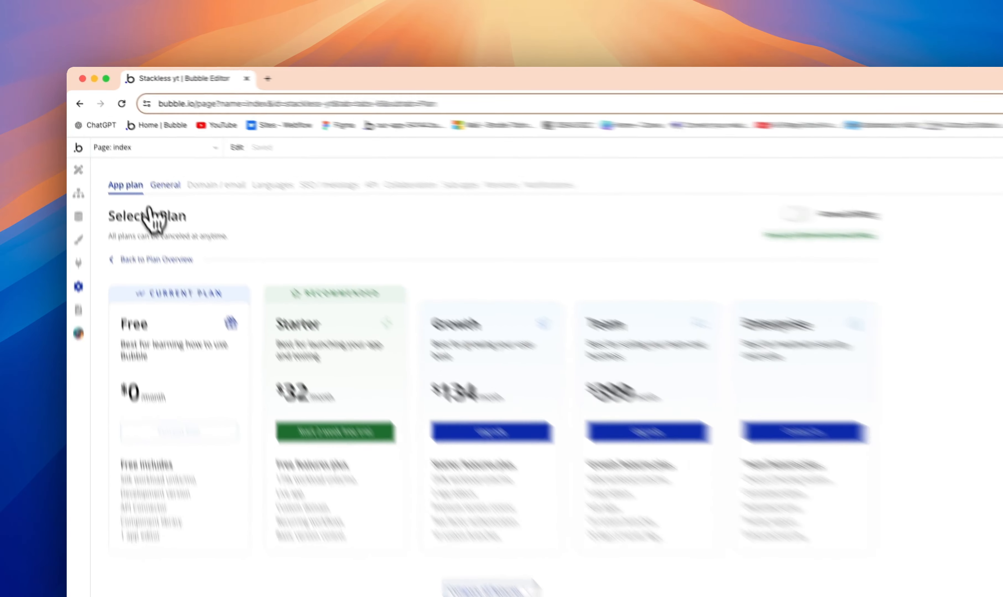
left_click(134, 148)
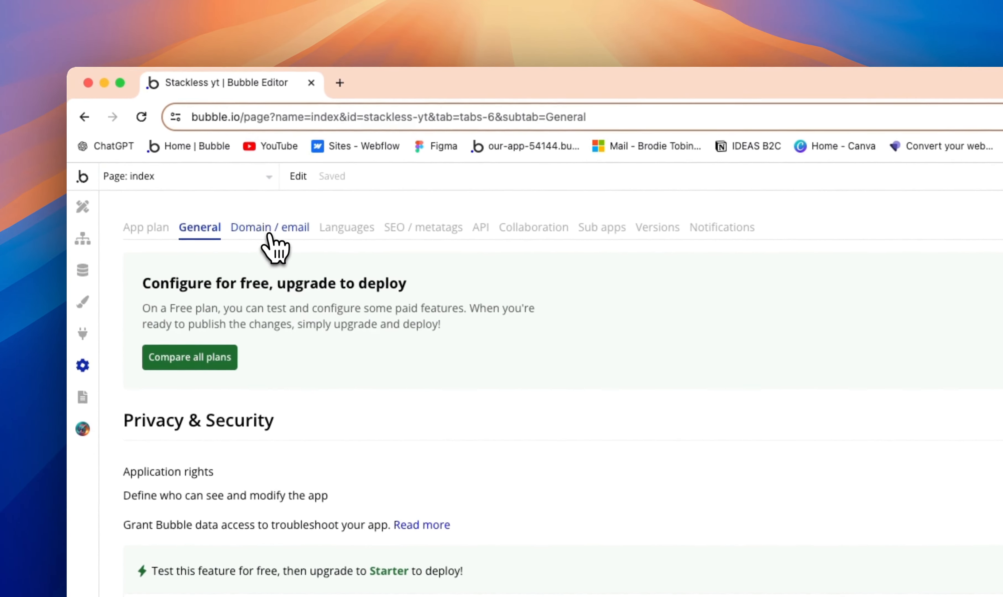
left_click(169, 148)
left_click(346, 233)
left_click(415, 233)
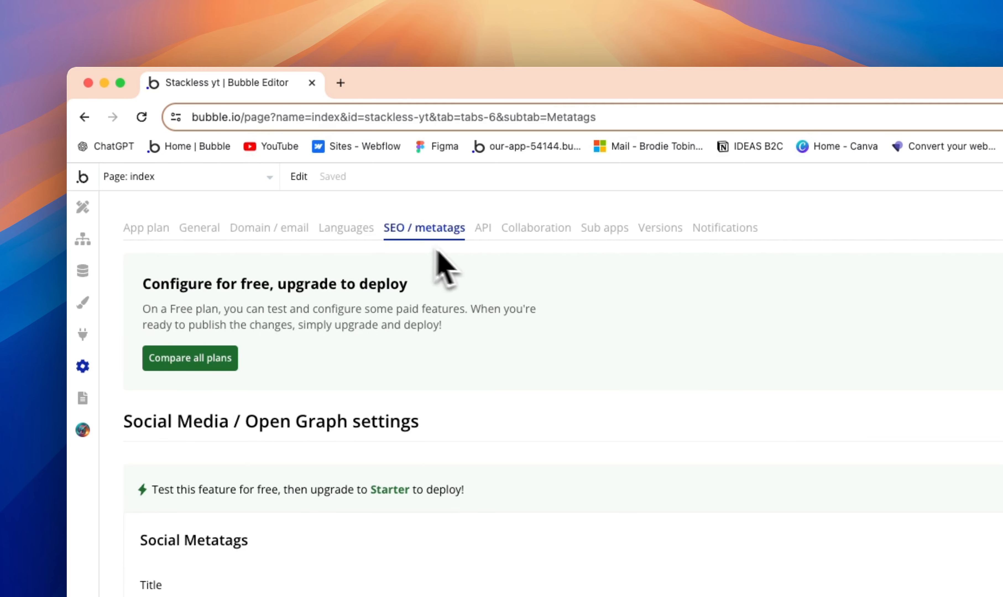
left_click(484, 228)
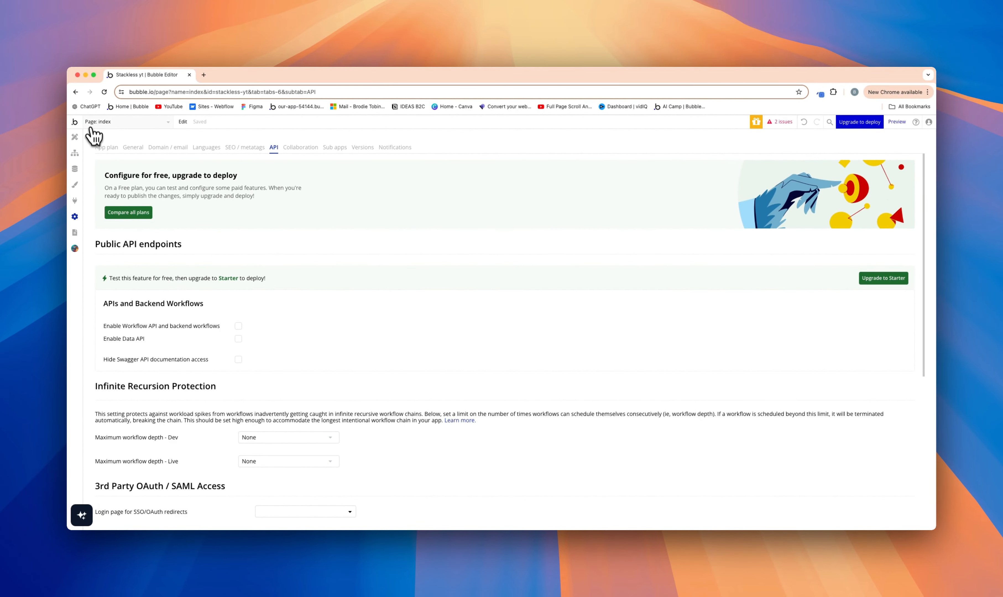
Step: Leave the editor for the Bubble apps home, dismissing the 2FA backup codes notice, and open the Bubble Academy
left_click(75, 122)
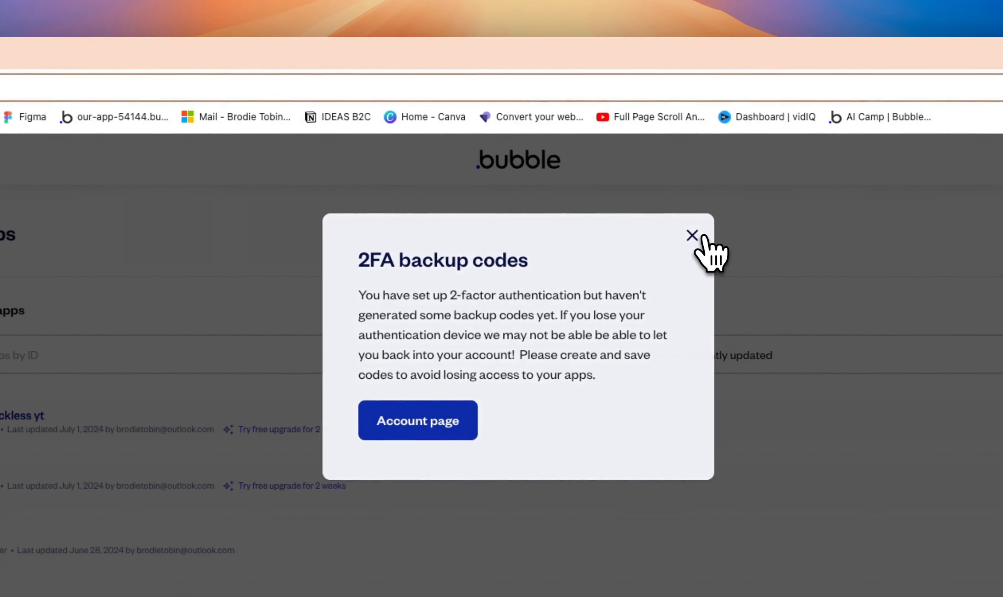
left_click(787, 243)
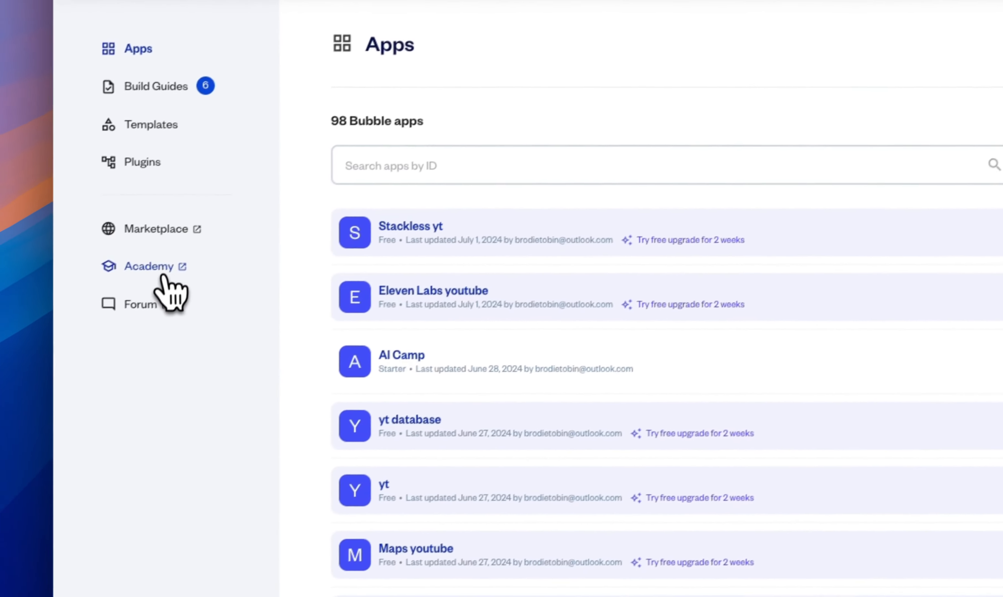
left_click(161, 268)
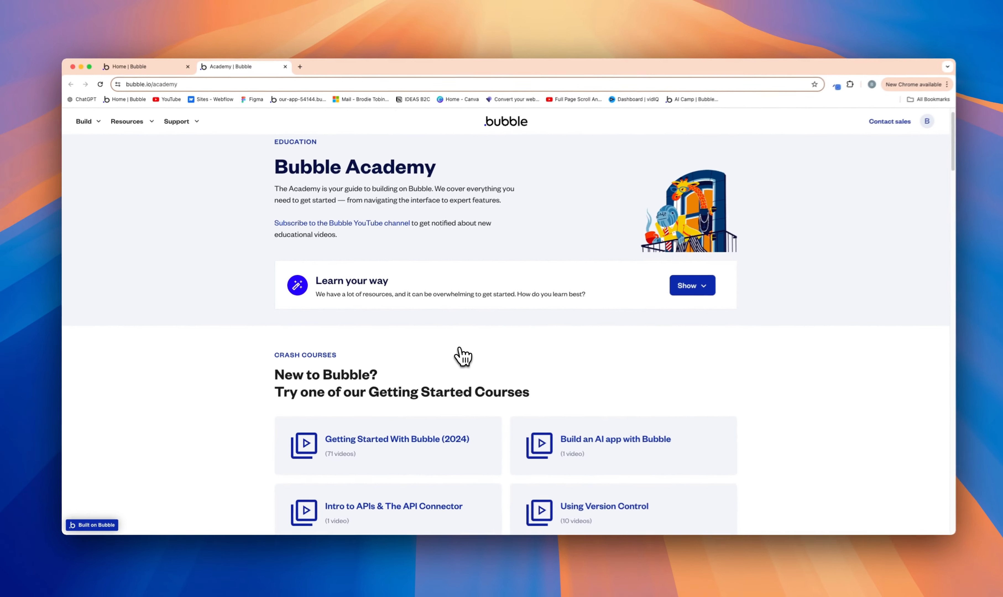
Step: View the Getting Started With Bubble (2024) crash course and return to the Academy page
scroll(461, 355, "down", 3)
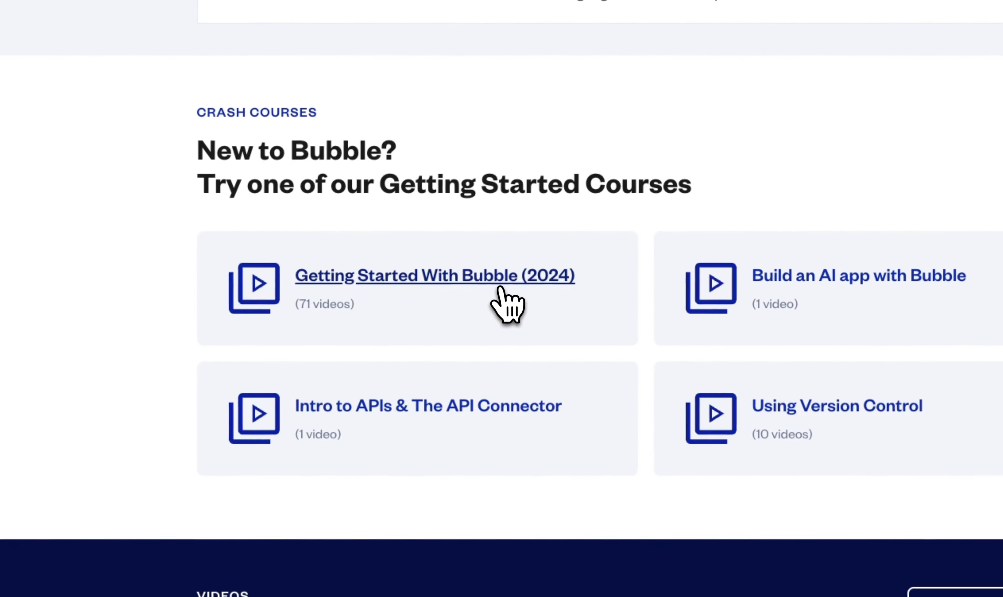
left_click(445, 343)
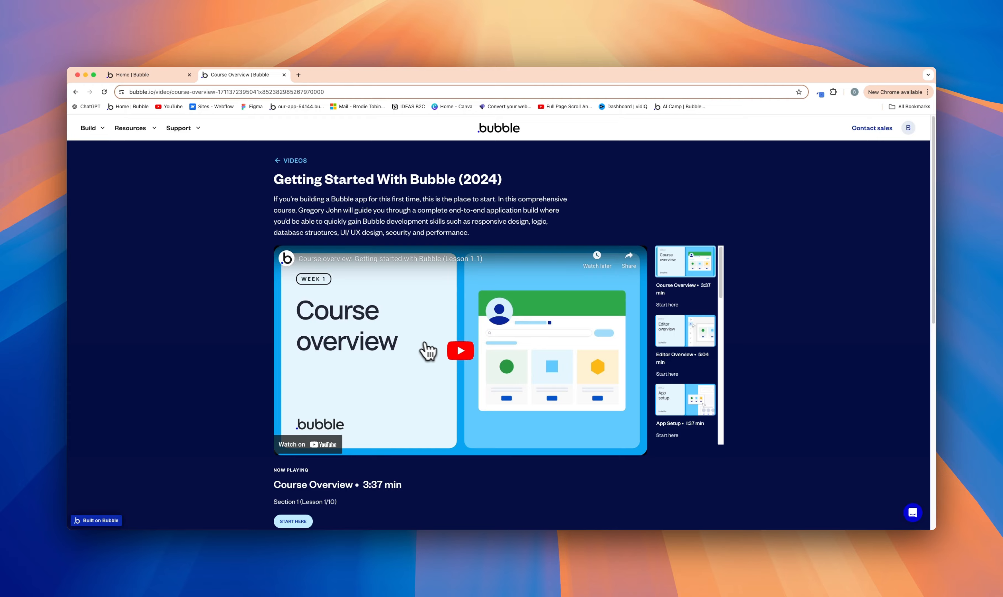
left_click(77, 92)
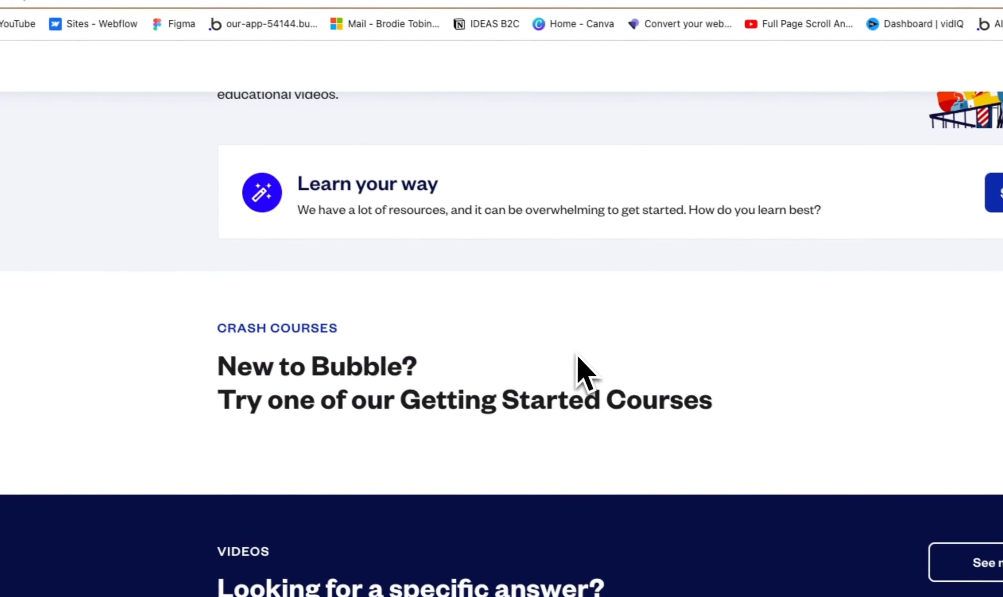
Step: Examine the Academy's crash courses, videos, interactive lessons, documentation and coaching sections, and return to the apps list
scroll(716, 440, "down", 3)
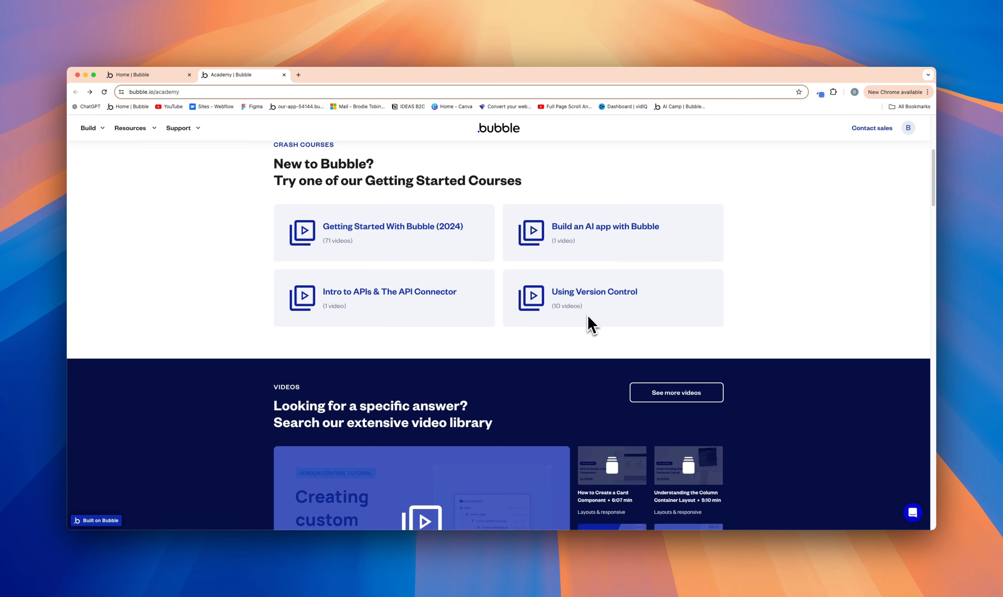
scroll(573, 275, "down", 8)
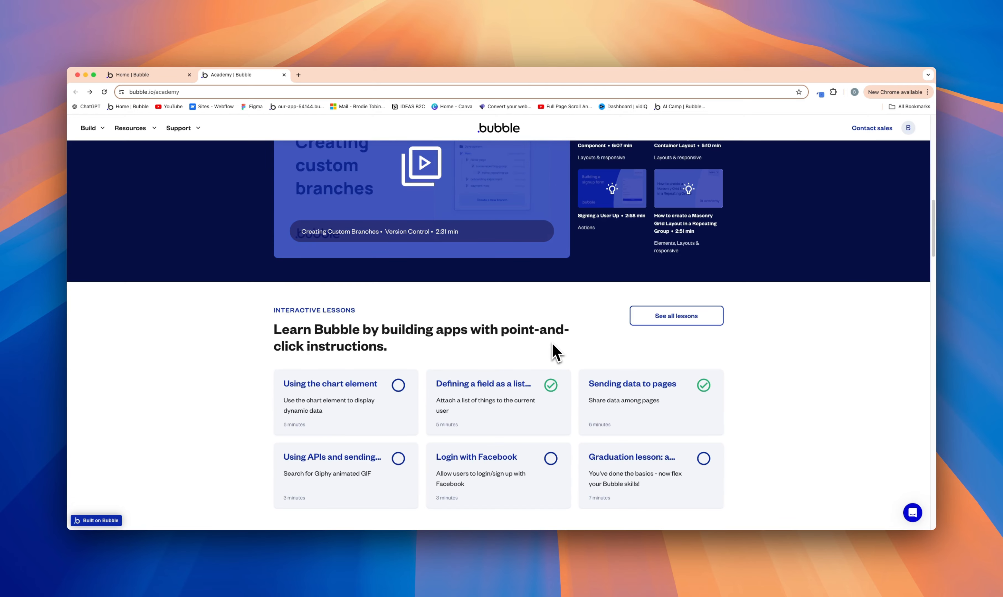
scroll(555, 352, "down", 2)
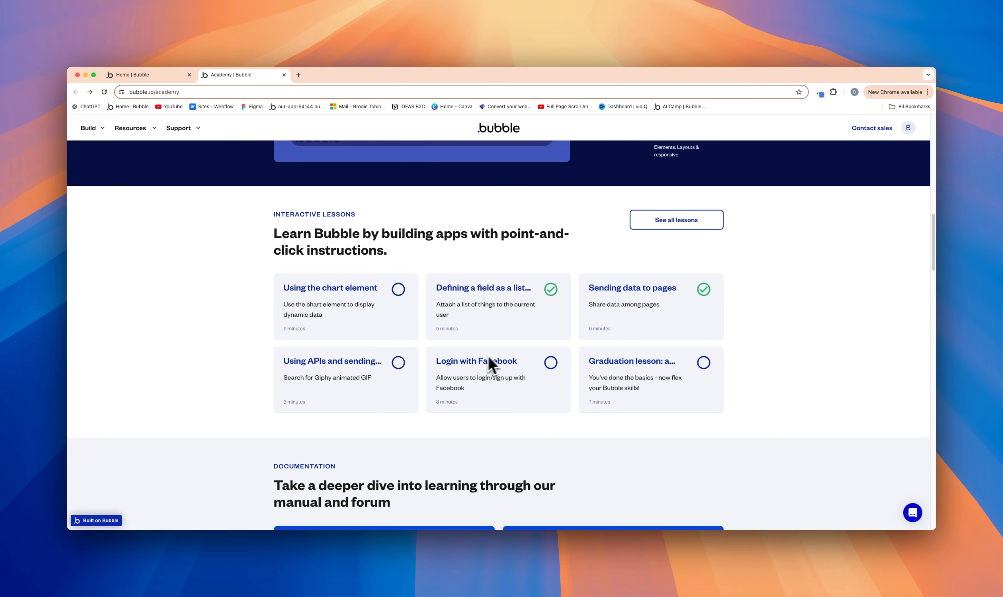
scroll(500, 362, "down", 3)
scroll(513, 364, "down", 5)
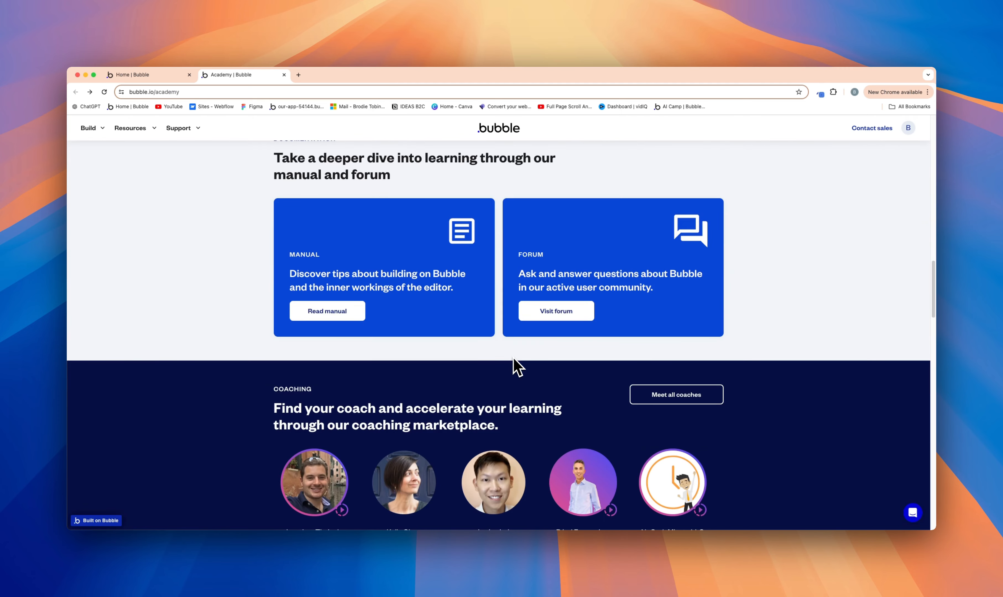
scroll(517, 366, "up", 10)
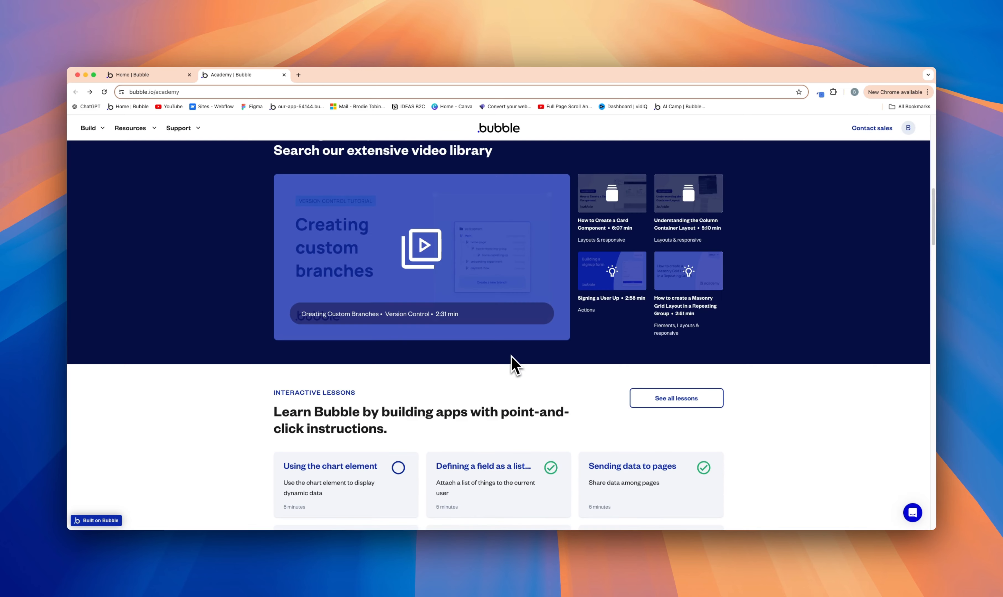
scroll(515, 366, "up", 5)
scroll(515, 365, "up", 6)
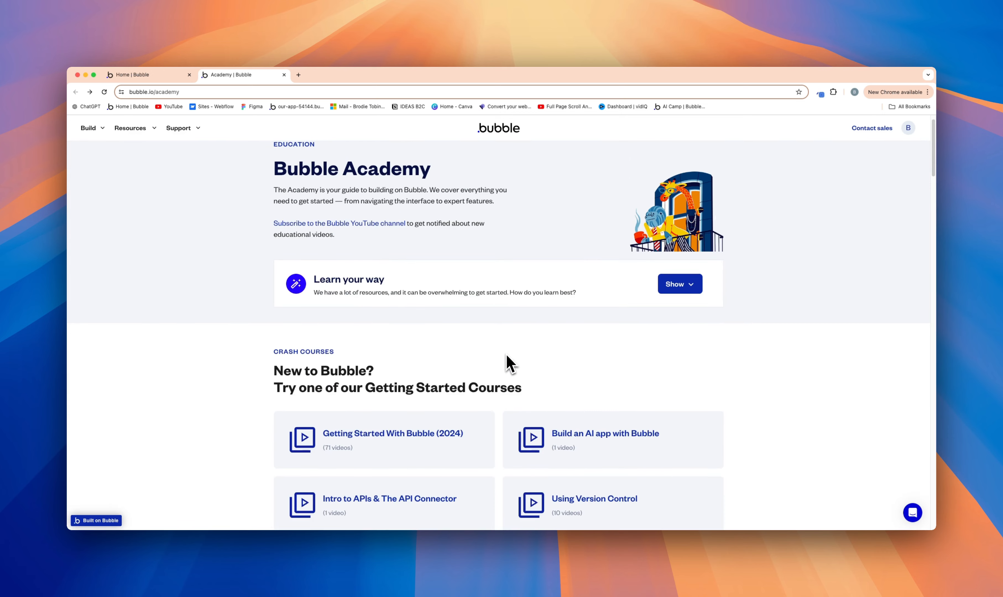
scroll(501, 357, "up", 1)
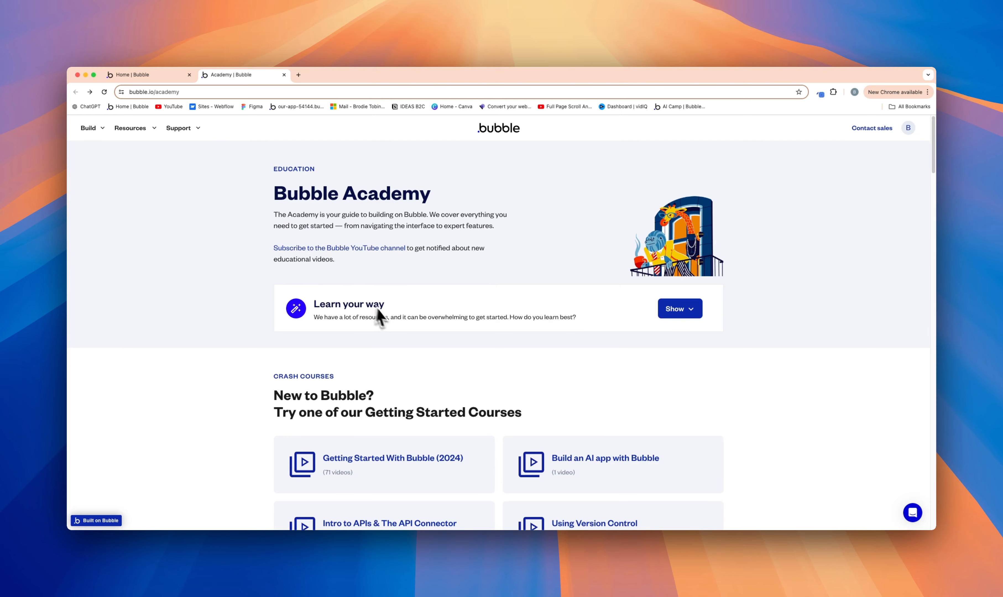
scroll(382, 317, "down", 3)
scroll(404, 344, "down", 5)
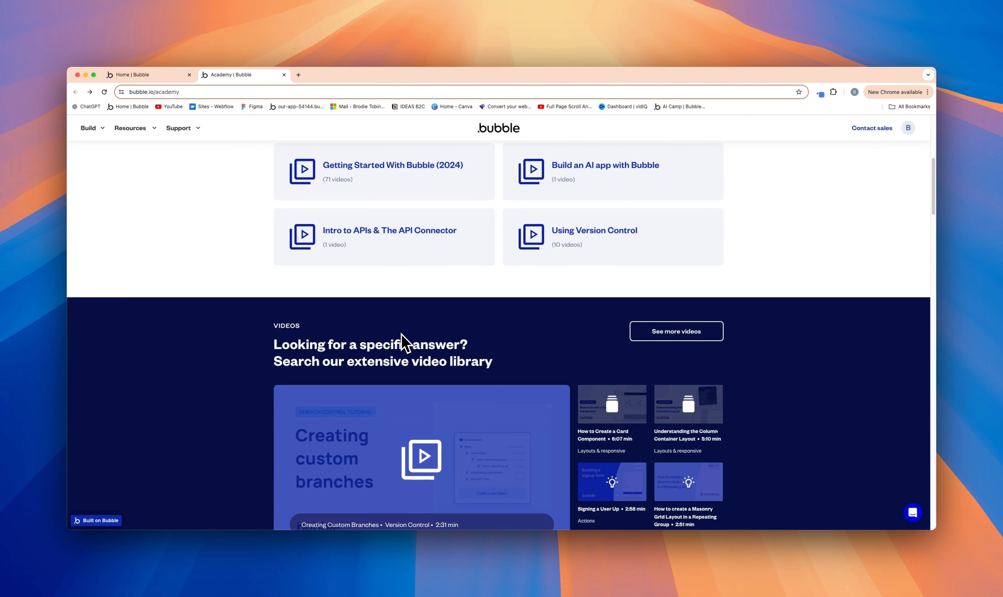
scroll(403, 342, "down", 4)
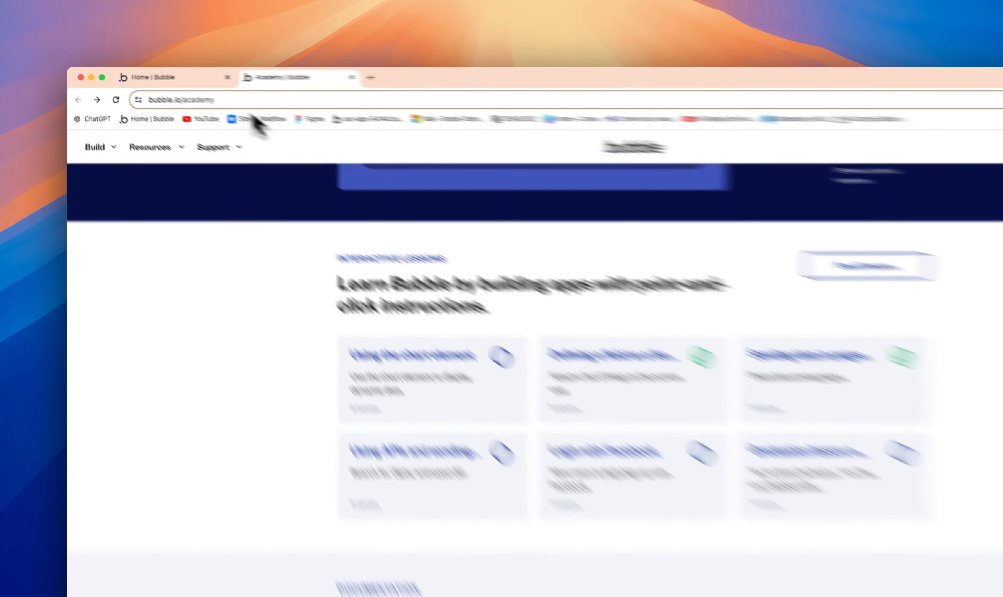
left_click(162, 81)
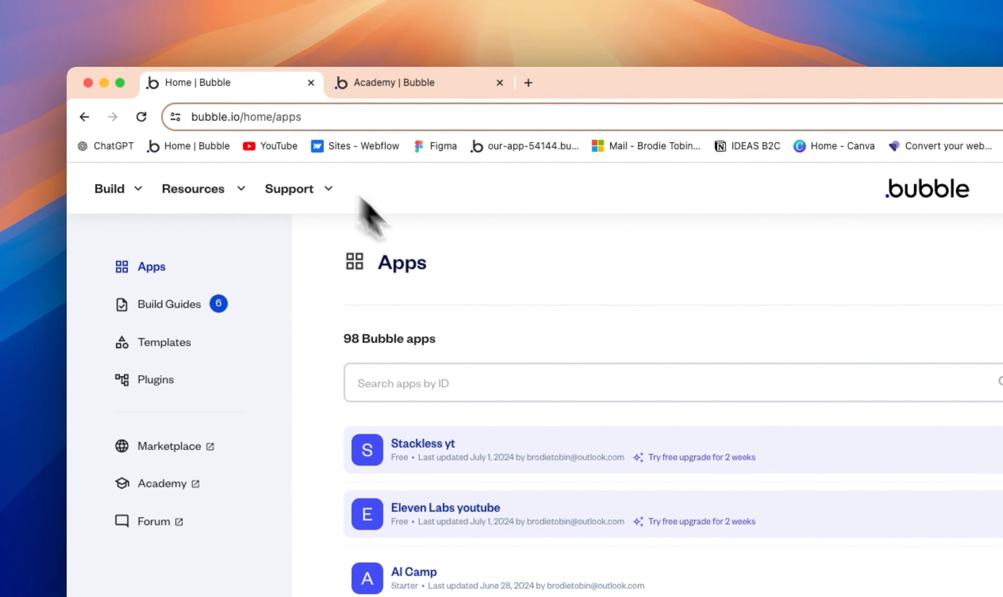